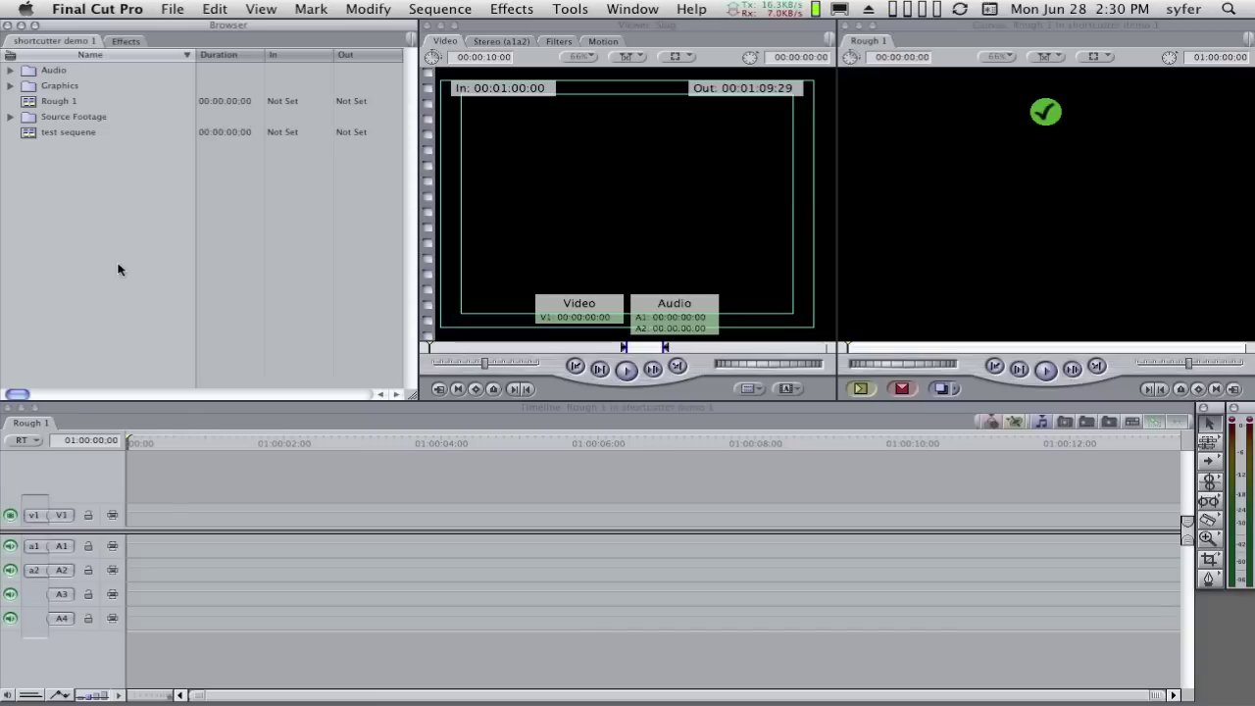
Step: Cycle focus through Viewer, Canvas, Timeline and Browser with Cmd-1 to Cmd-4
key(super+1)
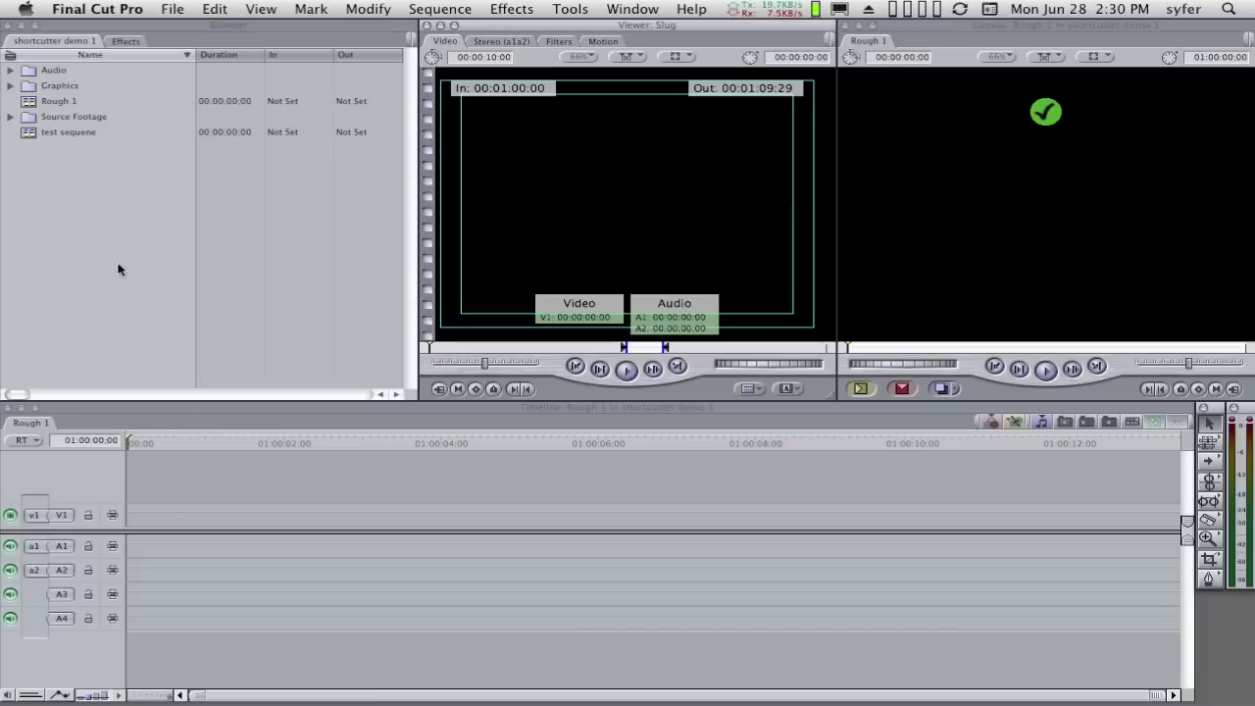
click(353, 102)
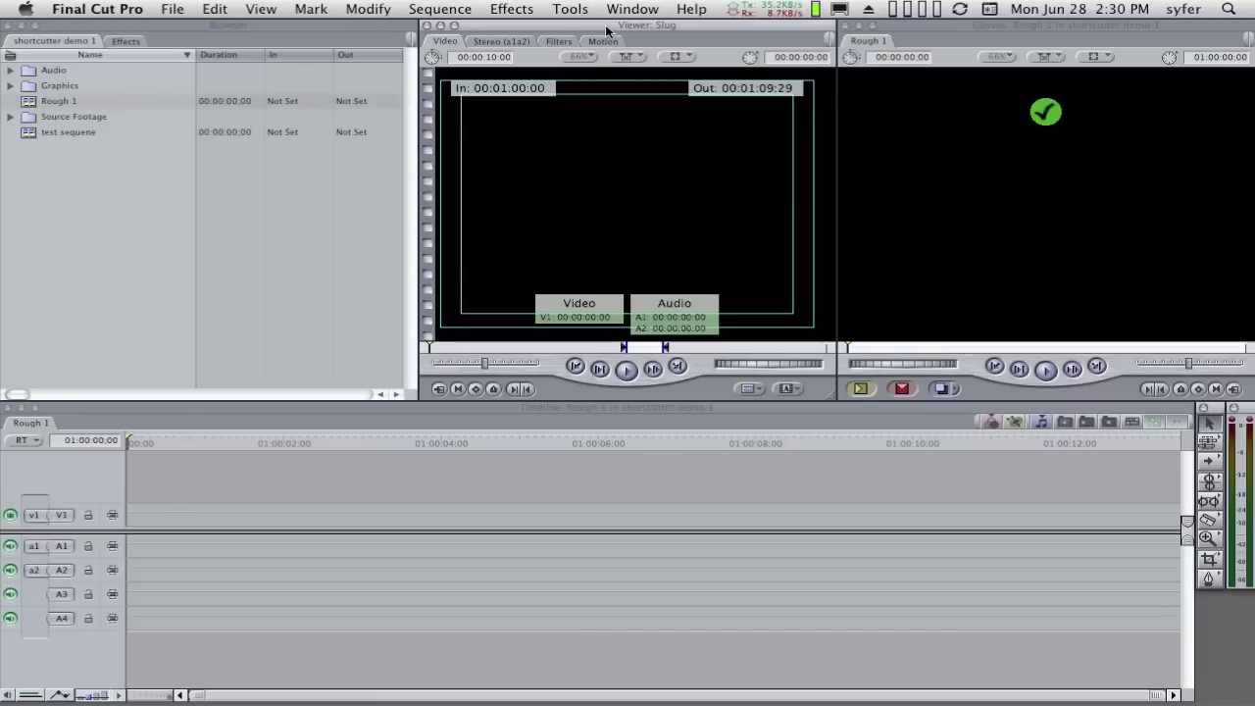
click(605, 29)
key(super+2)
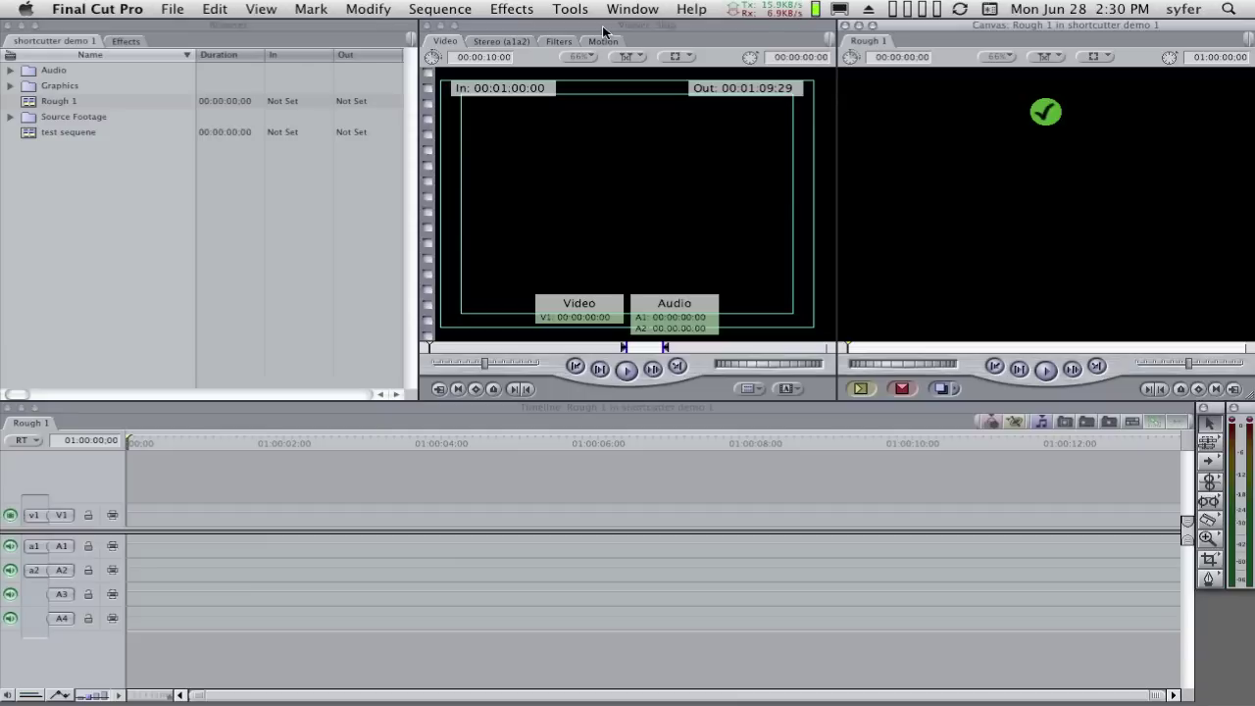
key(super+3)
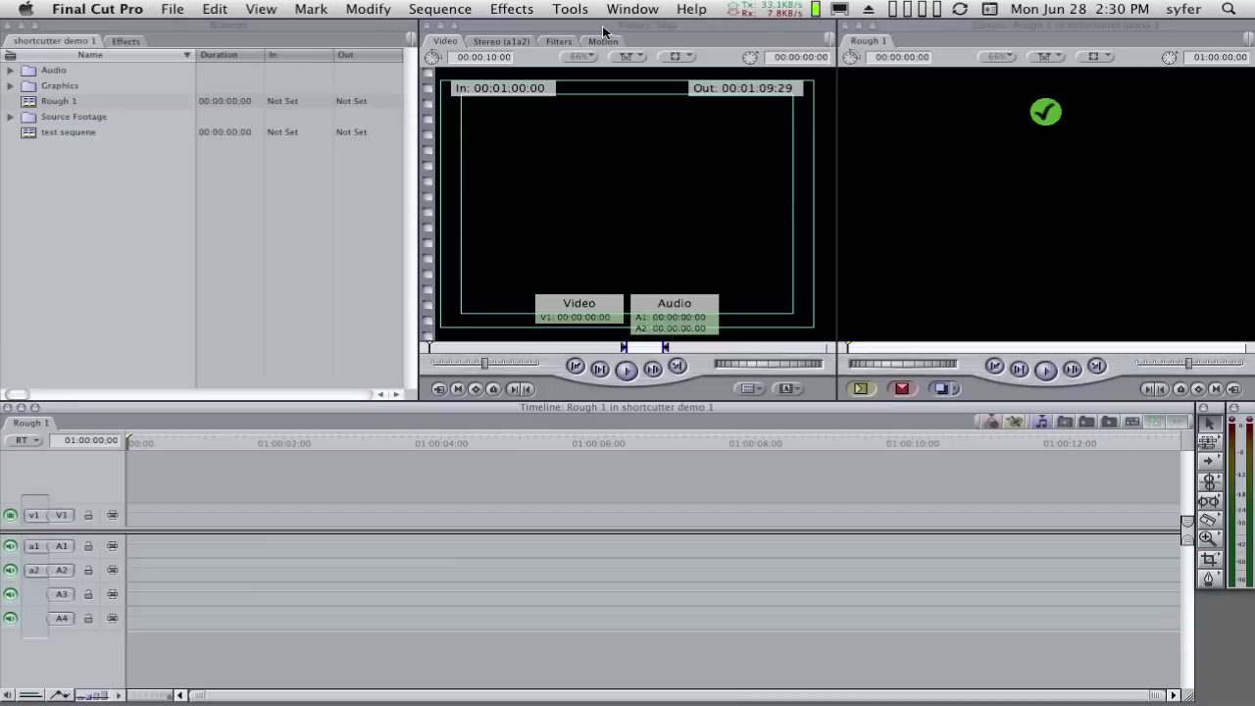
key(super+4)
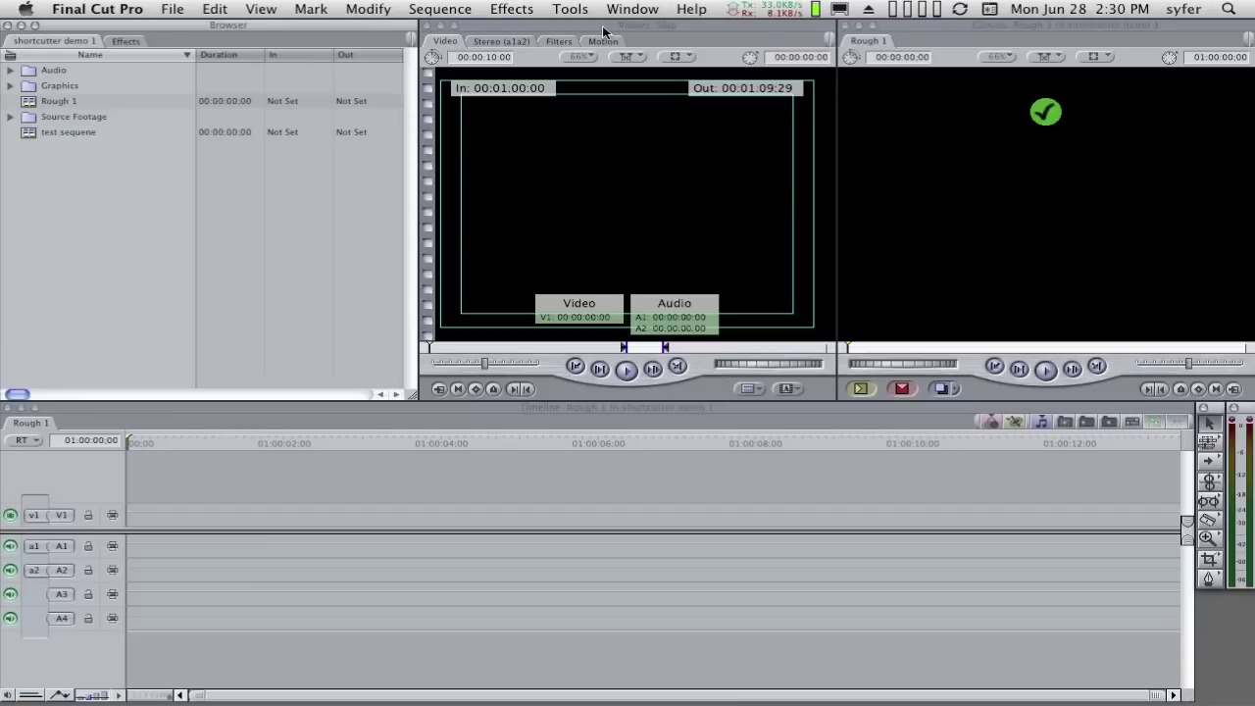
click(252, 71)
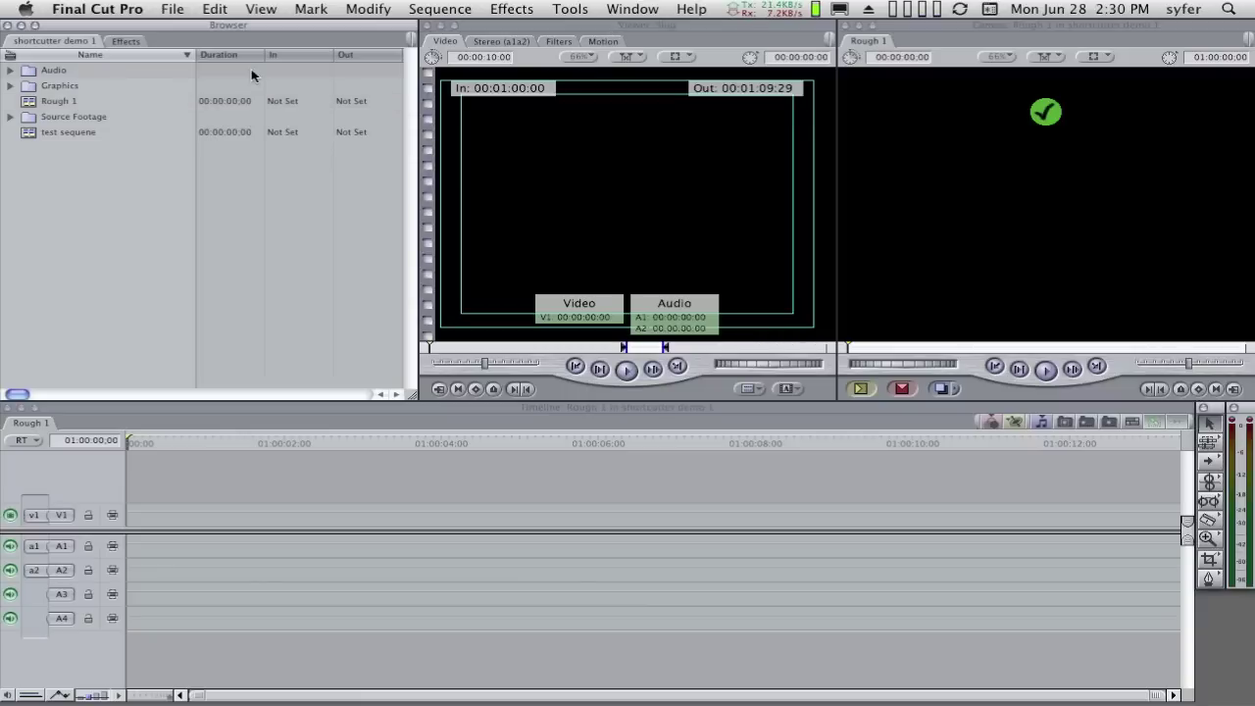
click(208, 192)
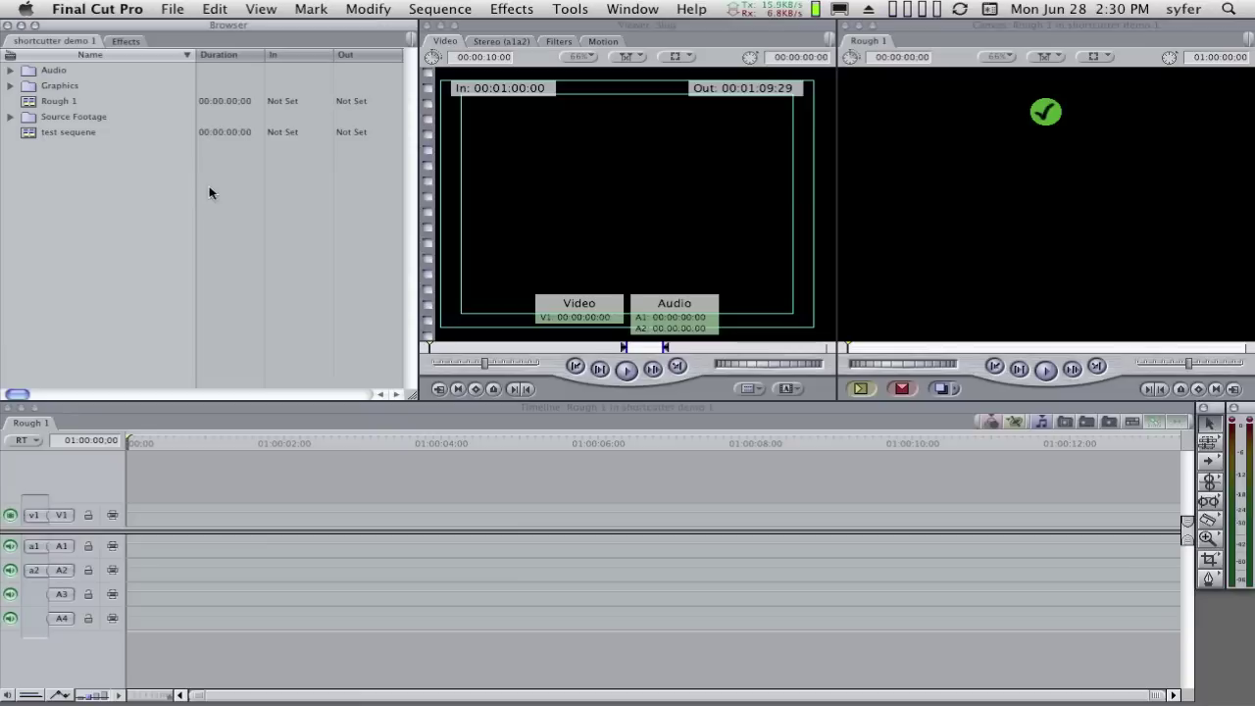
Step: Step through the Browser items and expand the Graphics bin to show Hurley Video Bumper.motn
key(Down)
key(Down)
key(Down)
key(Down)
key(Down)
key(Up)
key(Up)
key(Up)
key(Up)
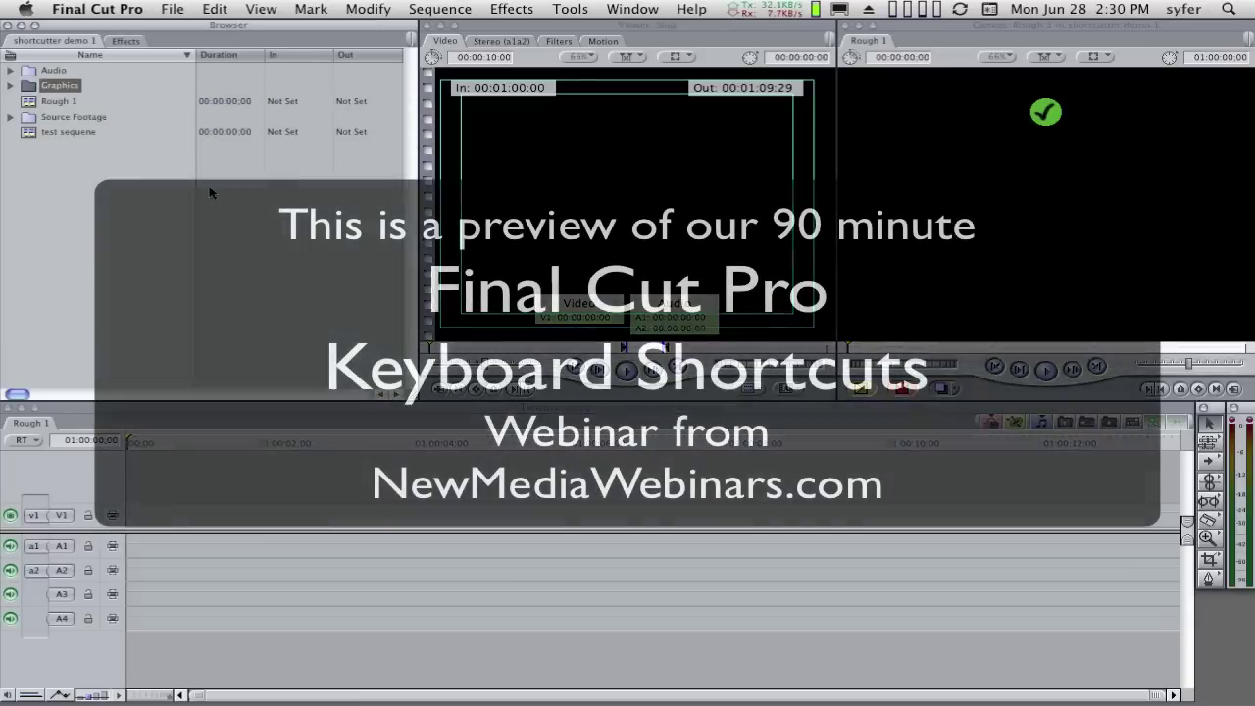
key(Down)
key(Down)
key(Down)
key(Down)
key(Up)
key(Up)
key(Up)
key(Up)
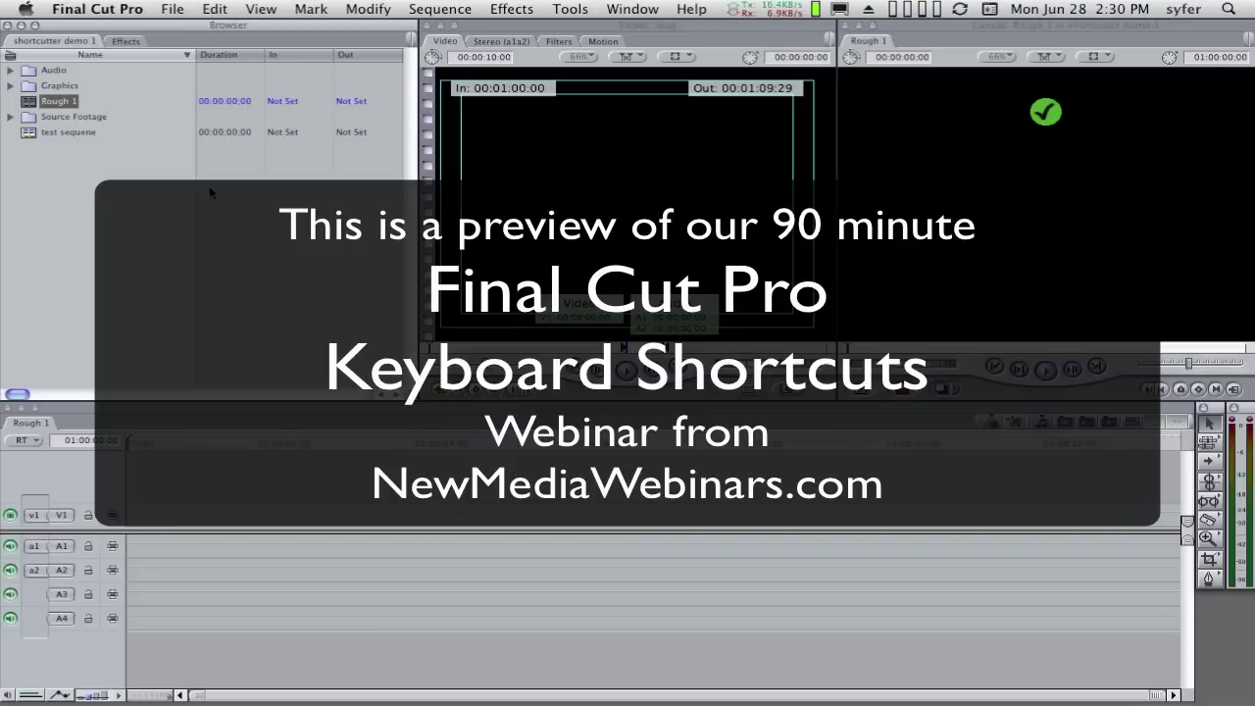
key(Down)
key(Down)
key(Down)
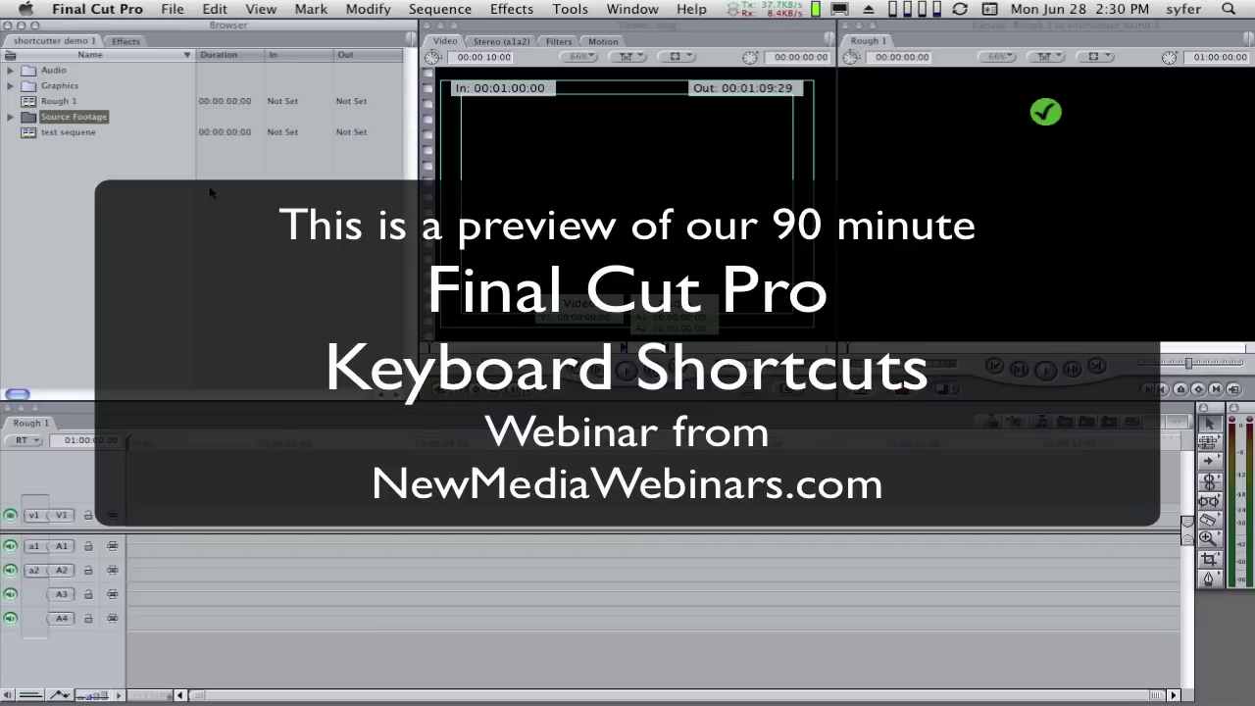
key(Up)
key(Up)
key(Right)
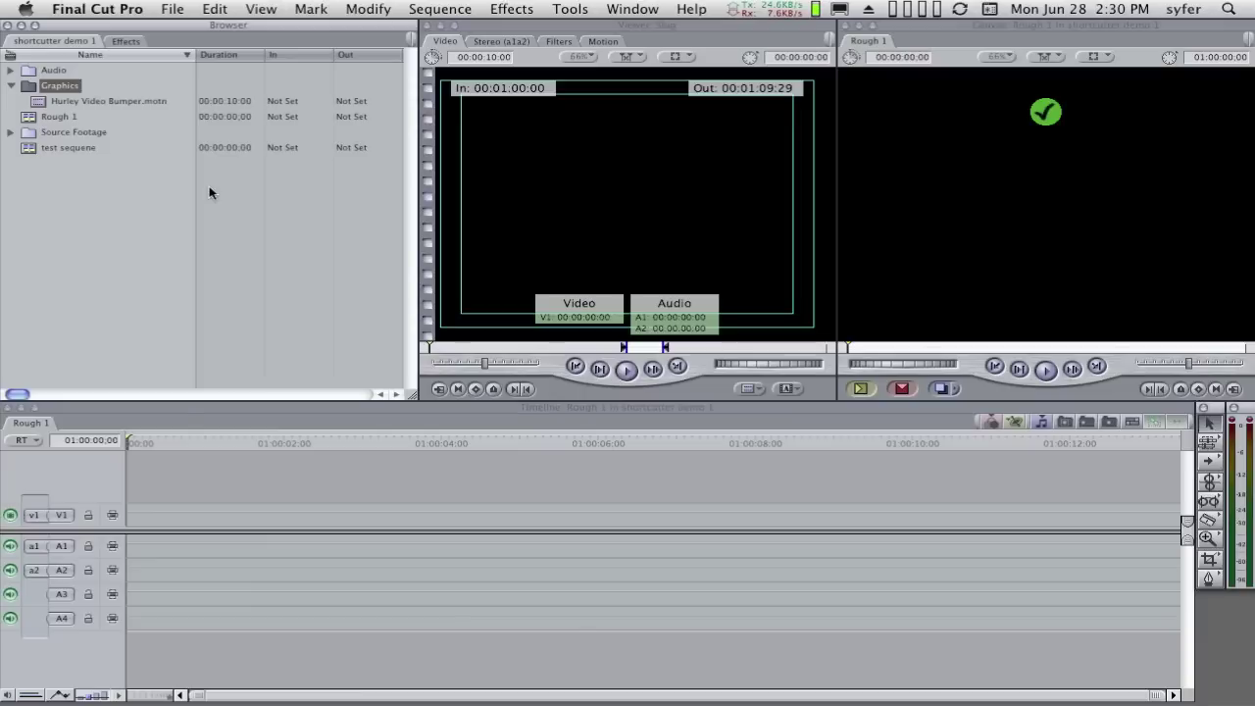
key(Down)
key(Up)
Step: Expand the Source Footage bin and step into its source clips
key(Down)
key(Down)
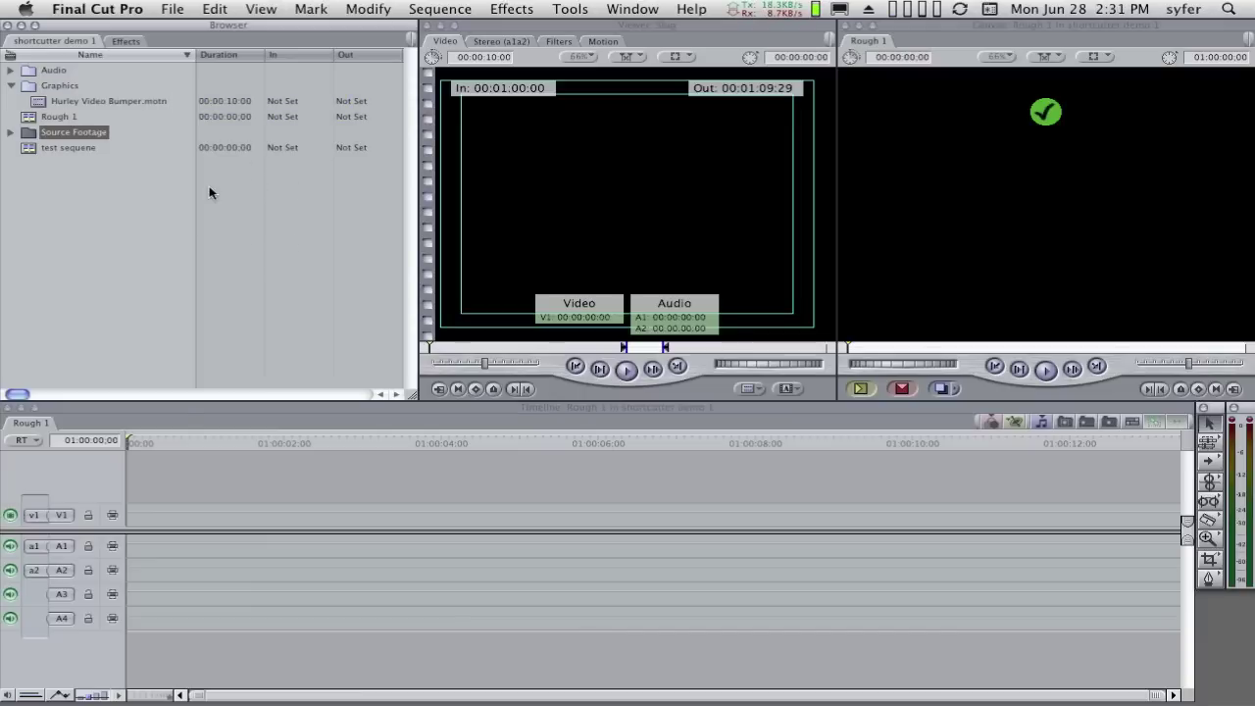
key(Right)
key(Down)
key(Down)
key(Down)
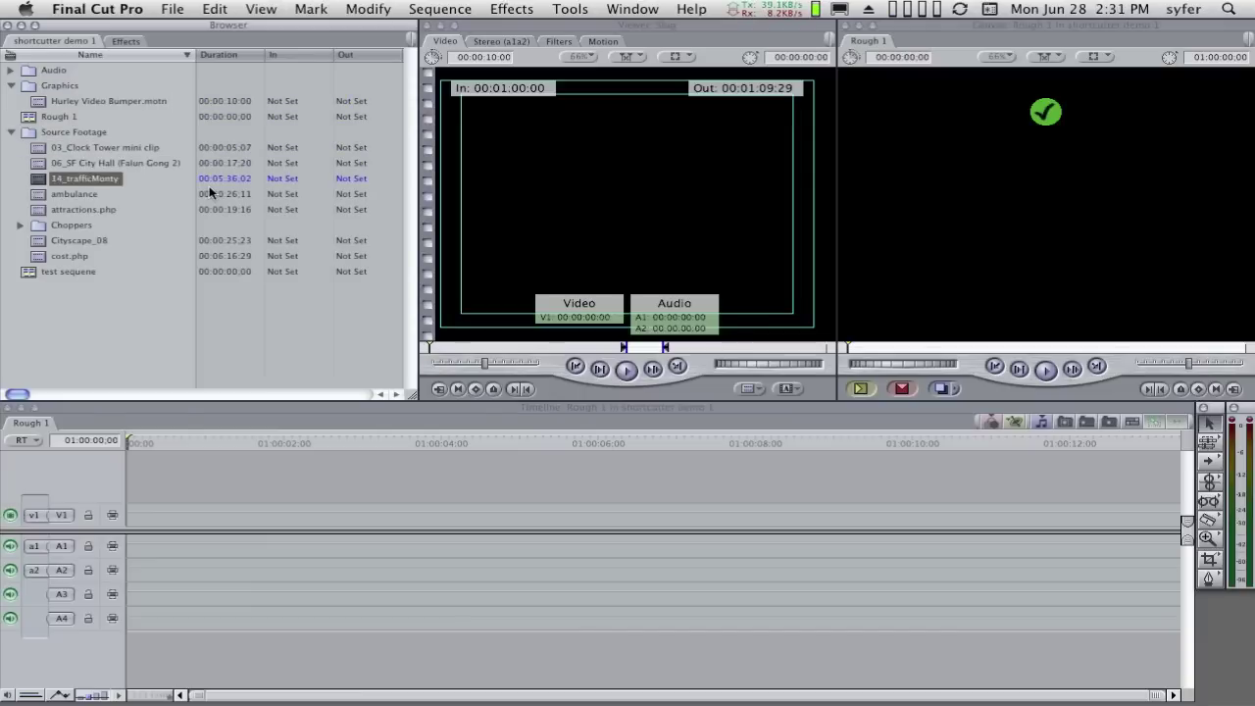
key(Down)
key(Down)
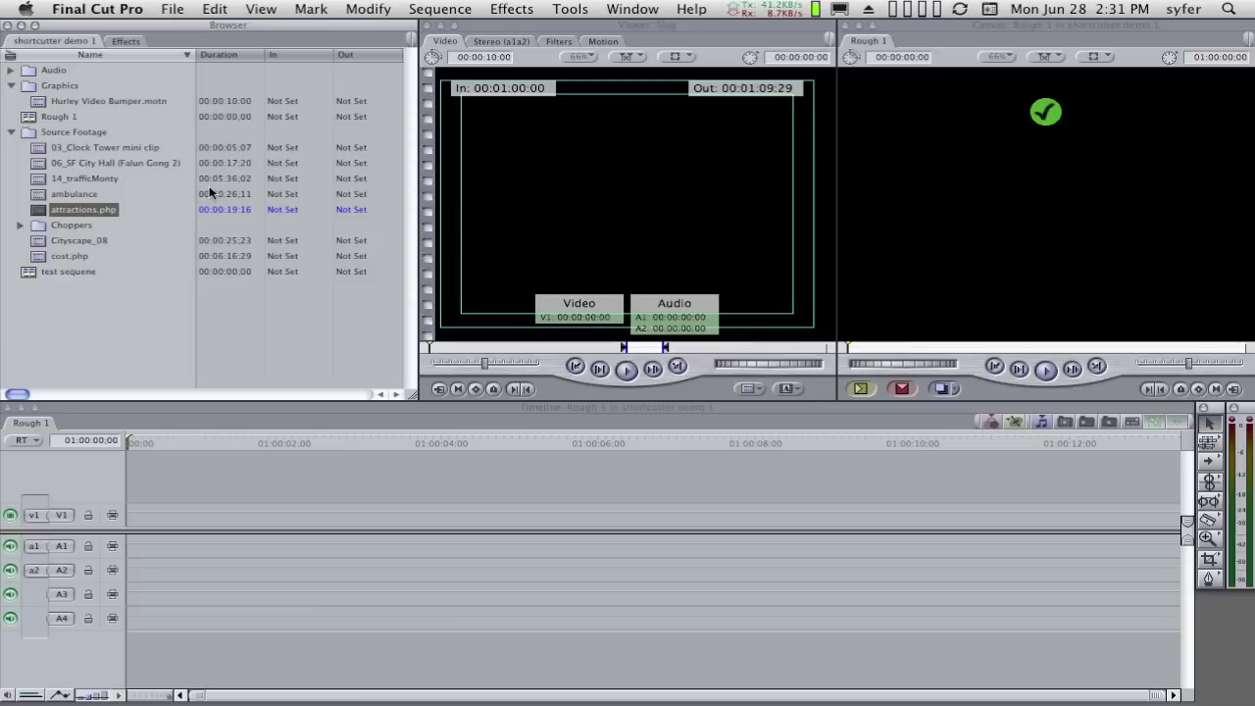
key(Down)
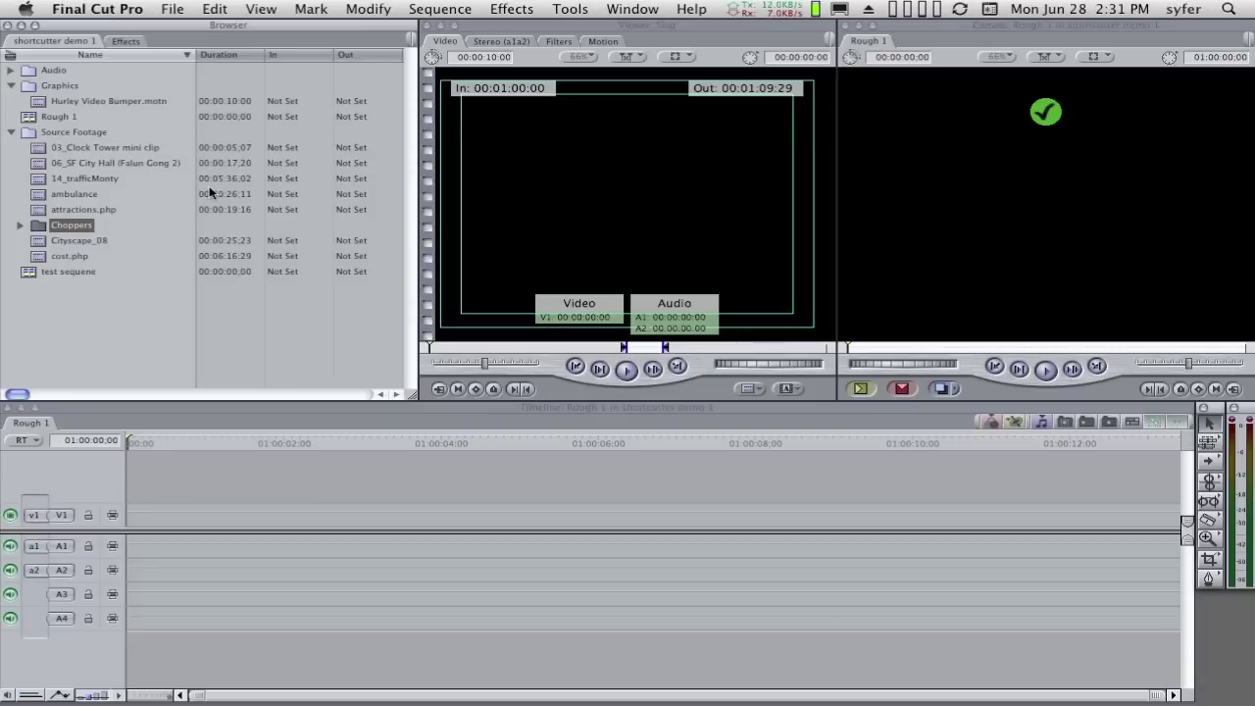
Step: Expand the Choppers bin and select the Chopper fly-in from bay clip
key(Up)
key(Up)
key(Up)
key(Up)
key(Up)
key(Down)
key(Down)
key(Down)
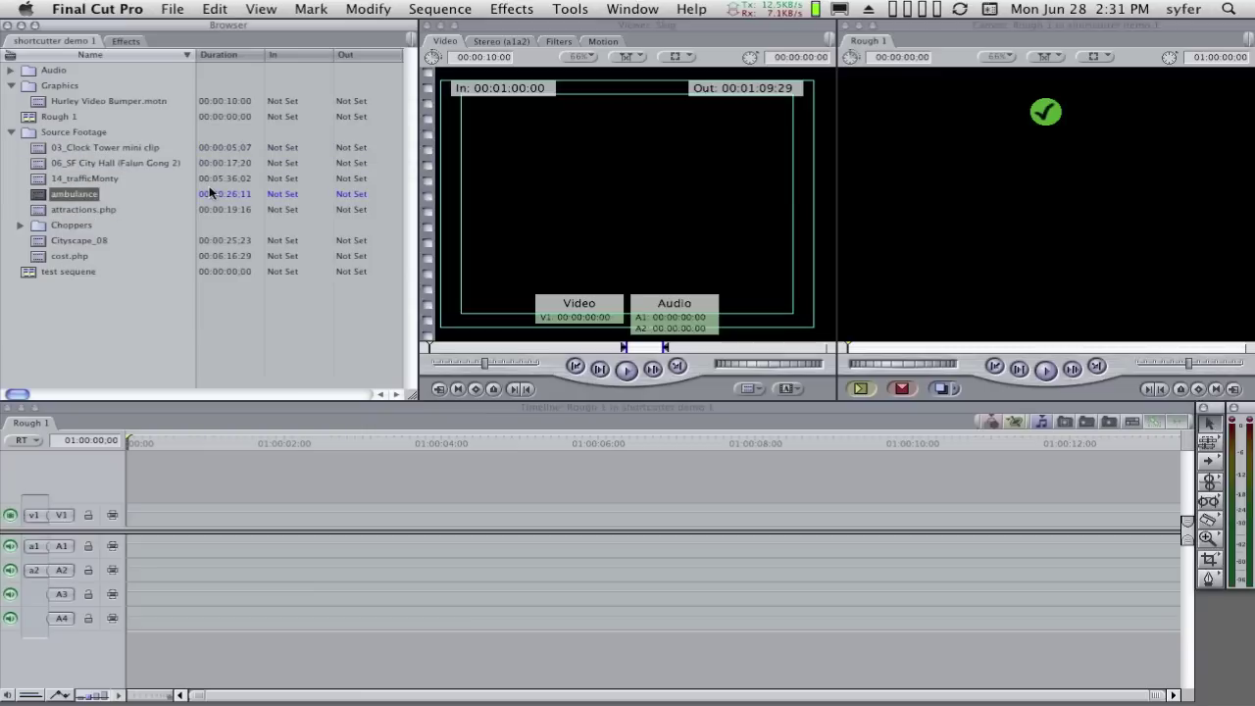
key(Down)
key(Down)
key(Right)
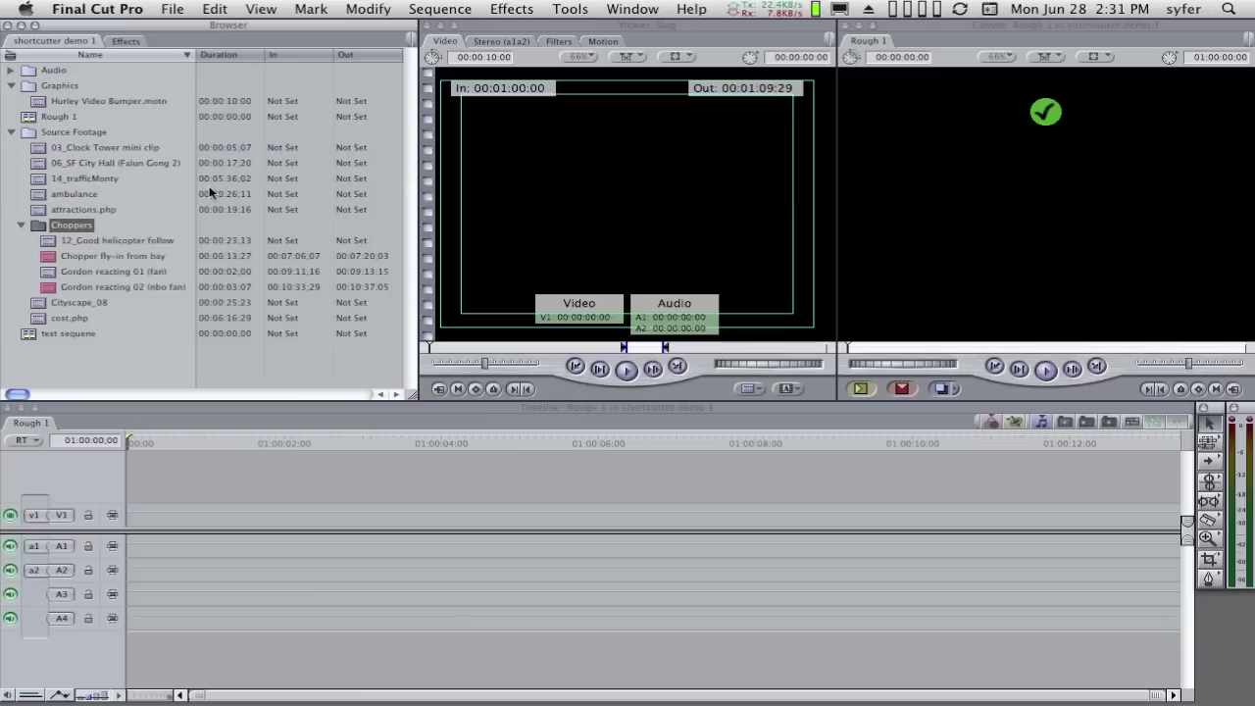
key(Down)
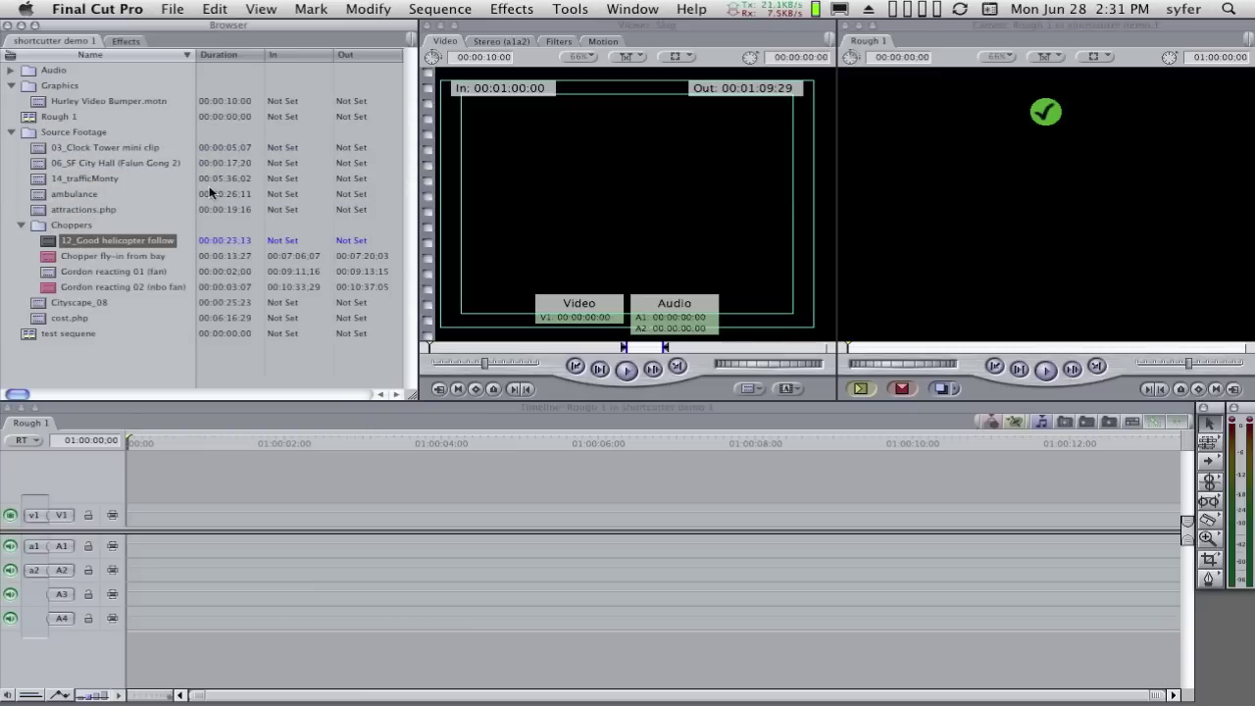
key(Down)
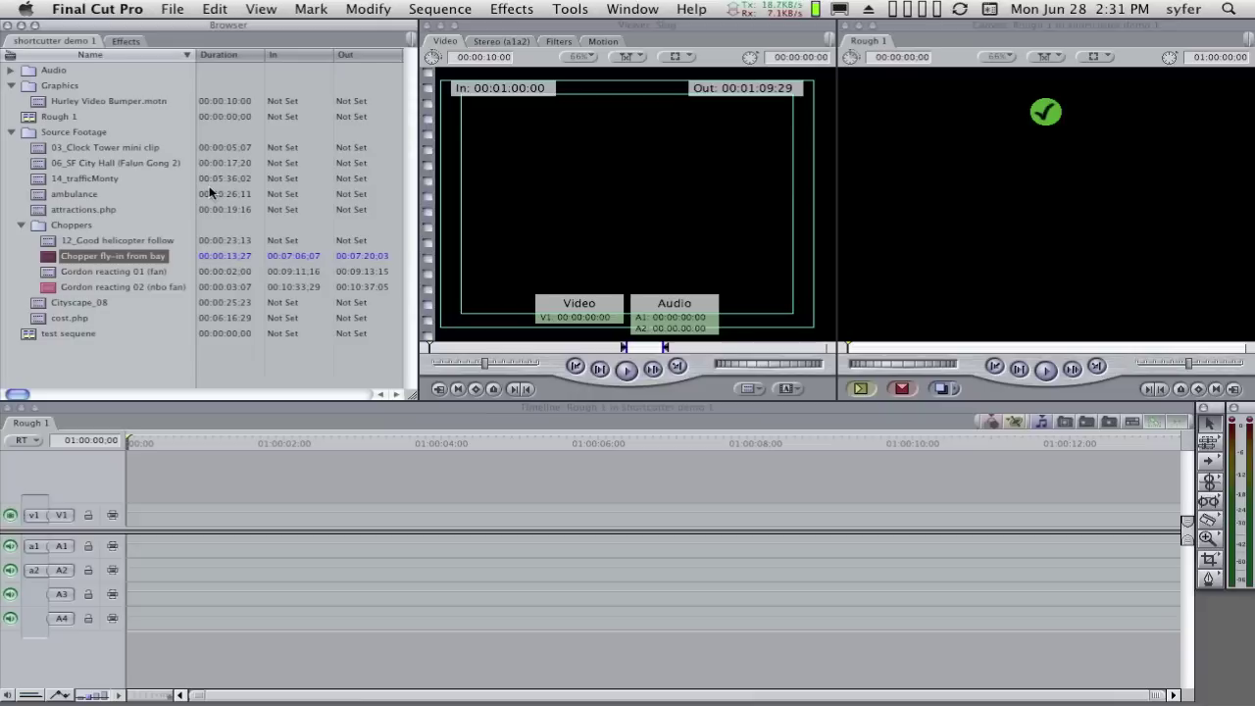
key(Down)
key(Down)
key(Up)
key(Up)
key(Up)
key(Down)
Step: Load Chopper fly-in from bay in the Viewer and review it, playing, reversing and shuttling with J/K/L
key(Return)
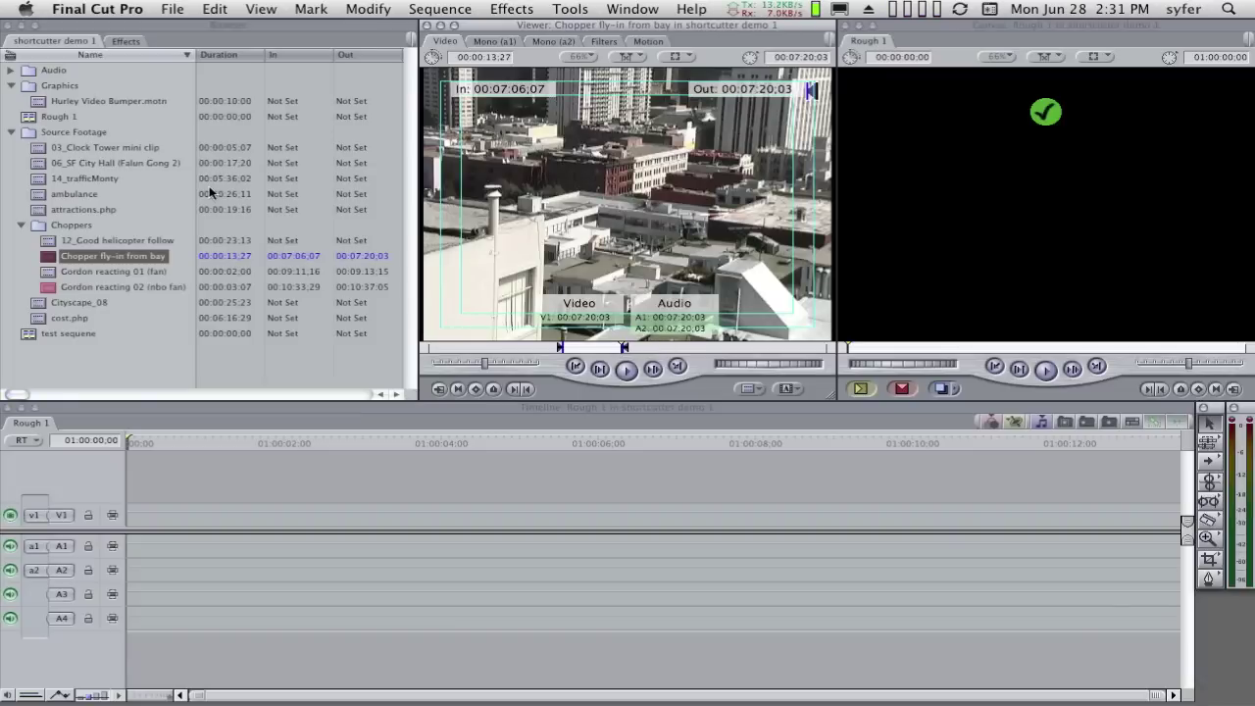
key(space)
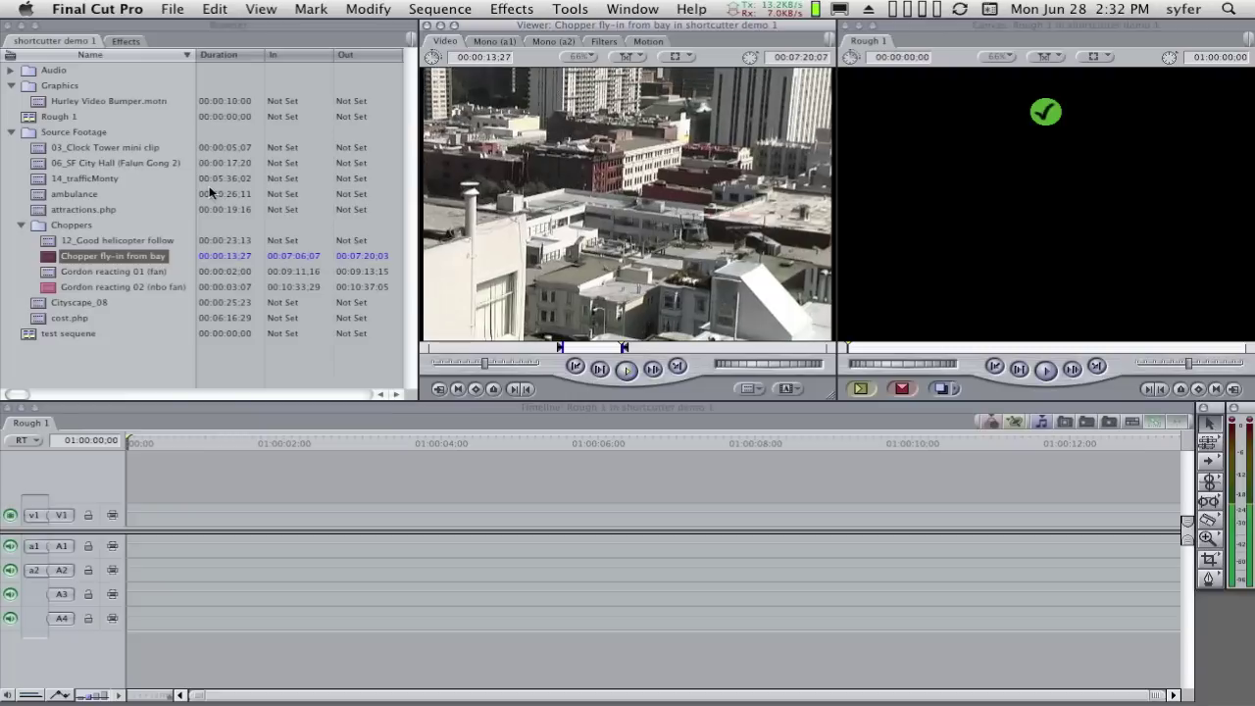
key(space)
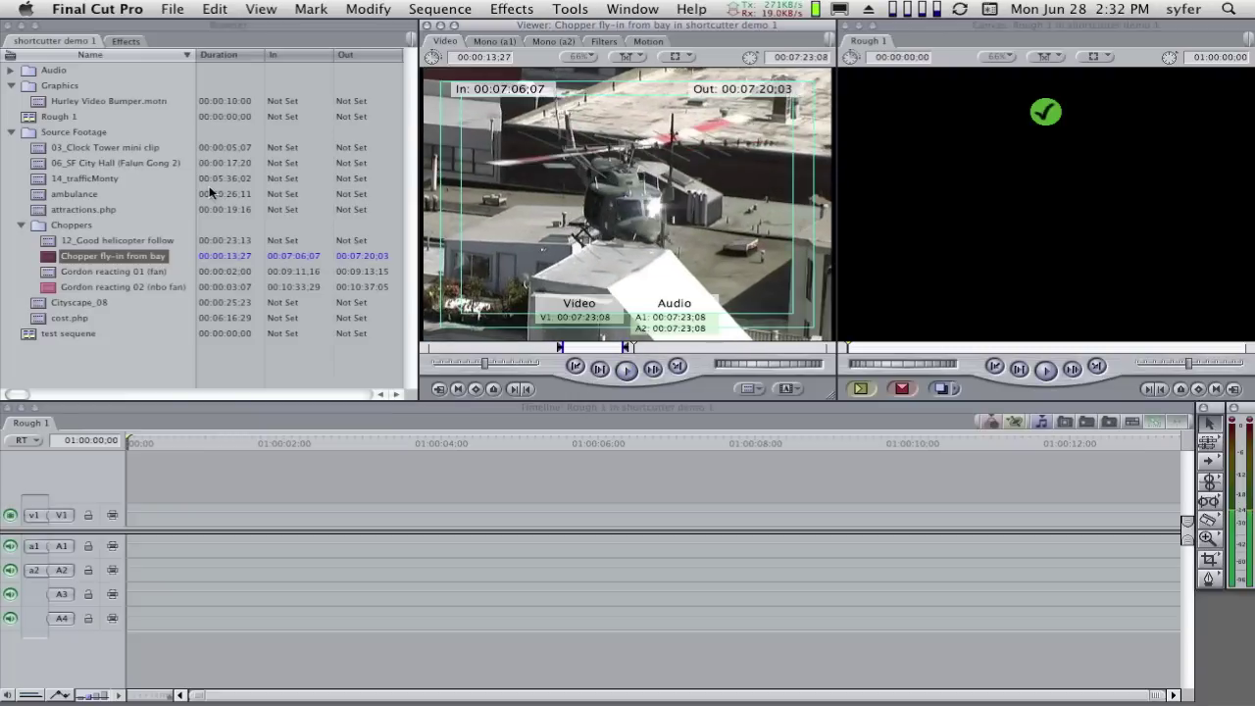
key(j)
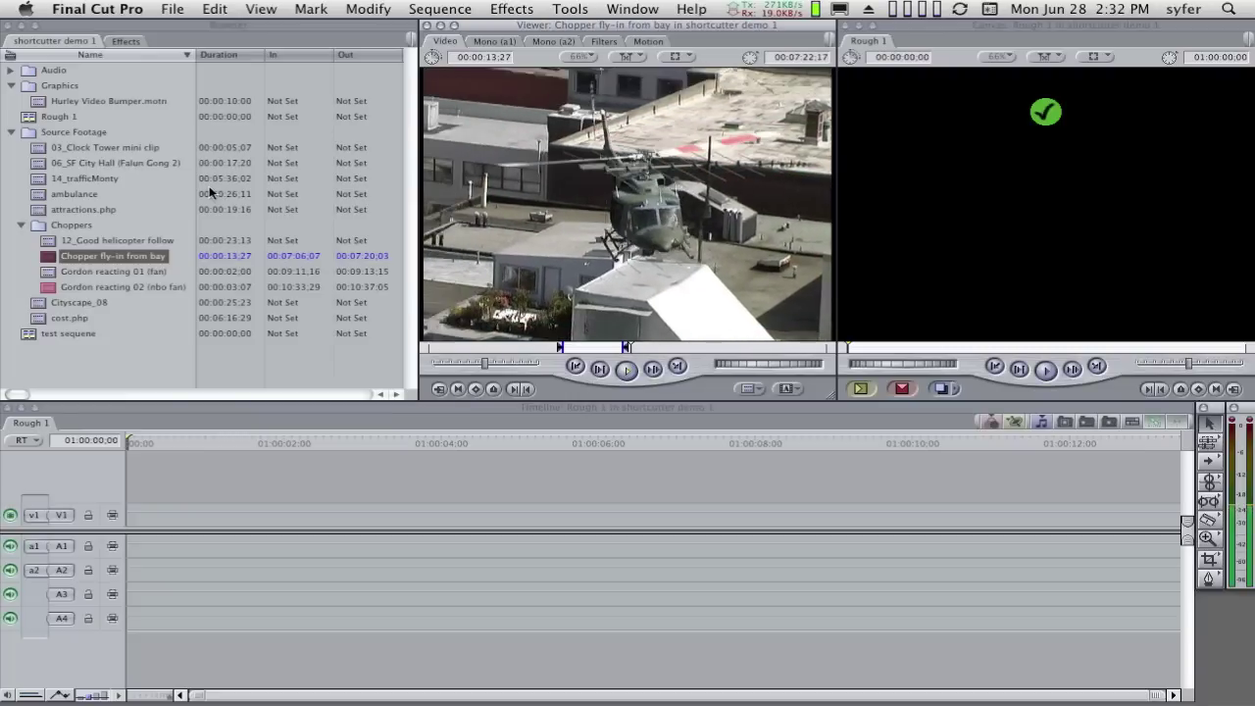
key(l)
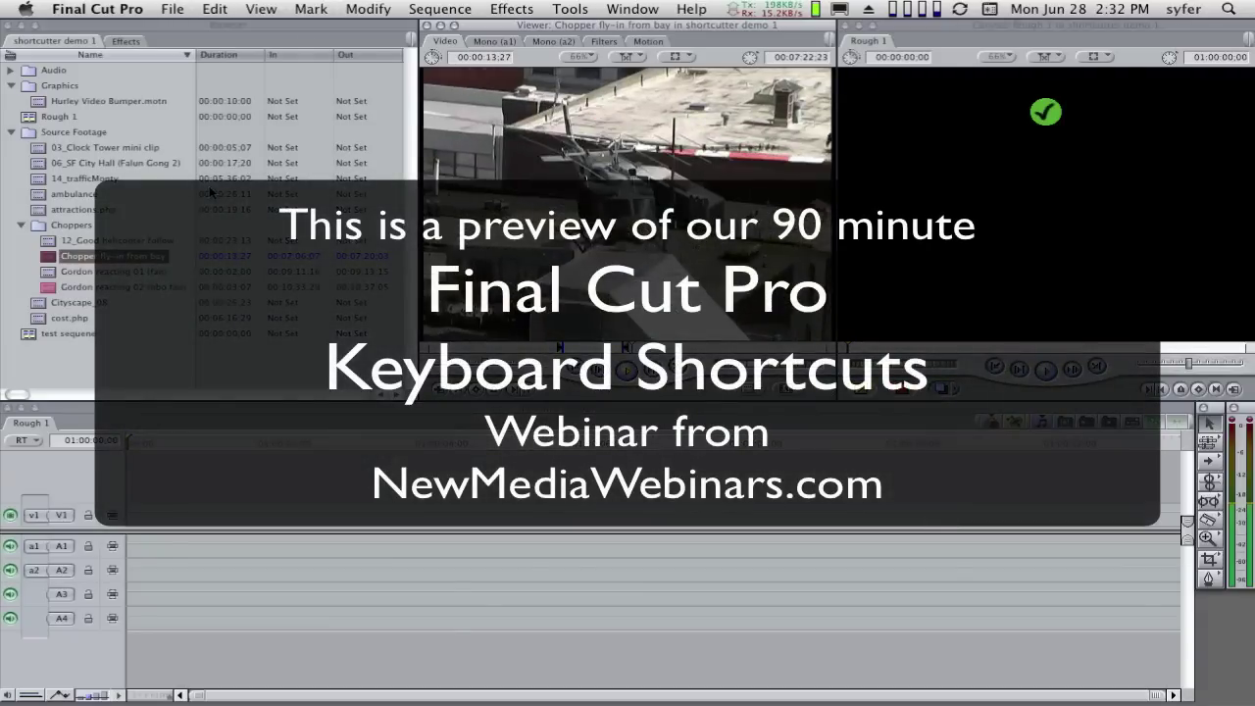
key(j)
key(j)
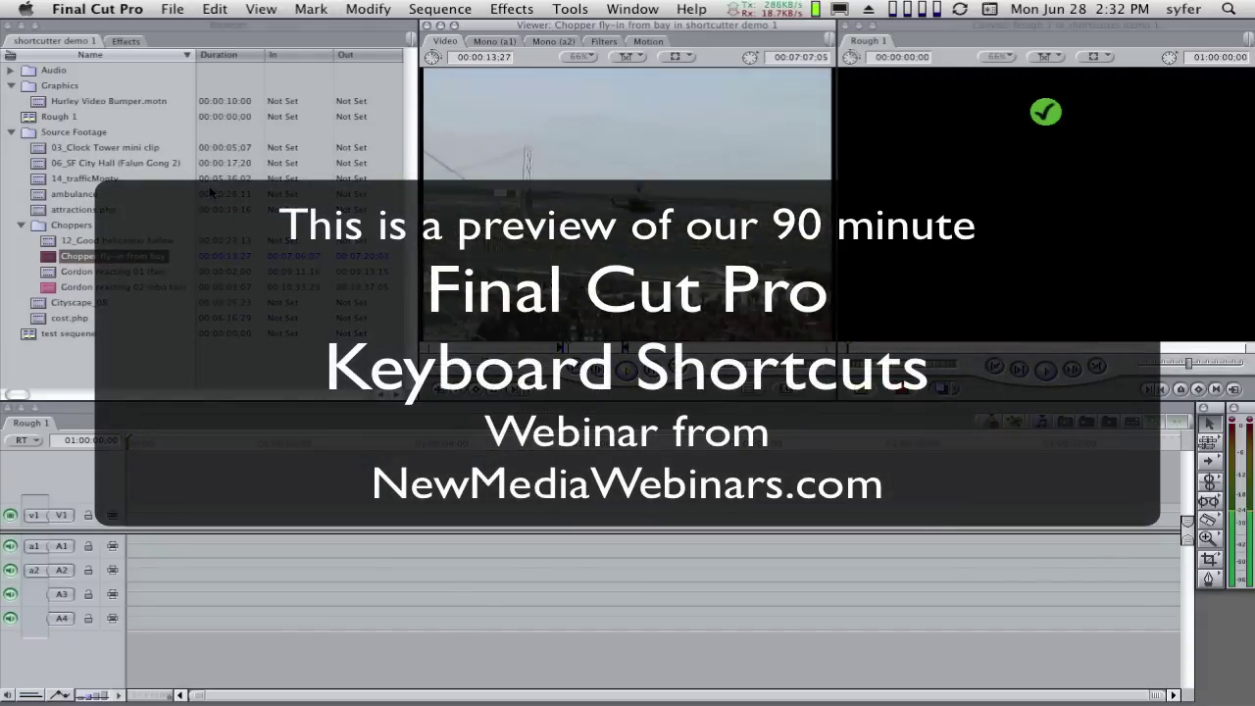
key(l)
key(l)
key(l)
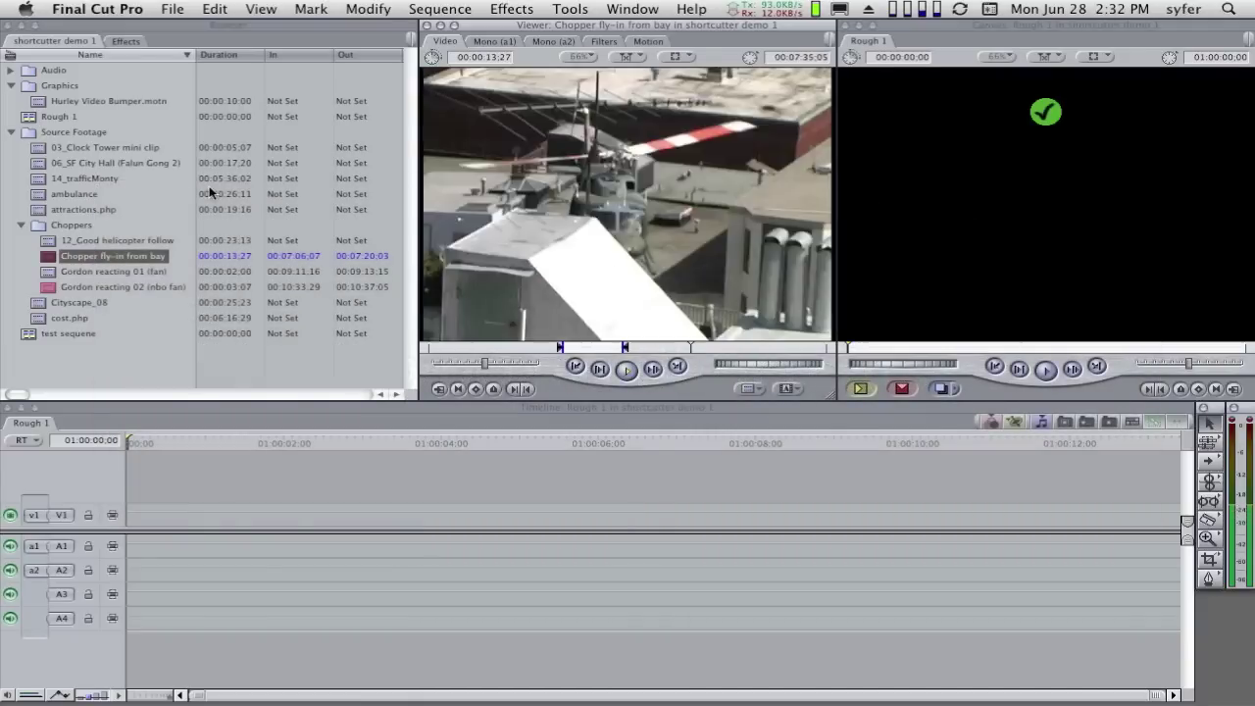
key(k)
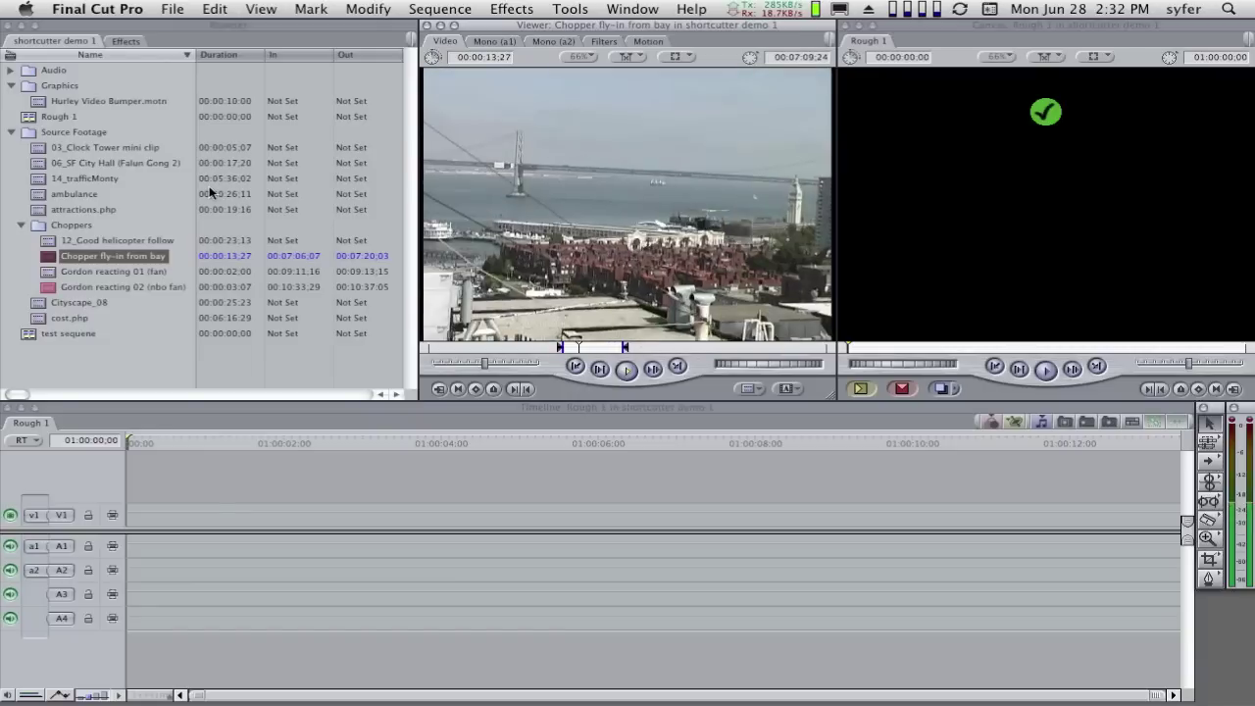
key(k)
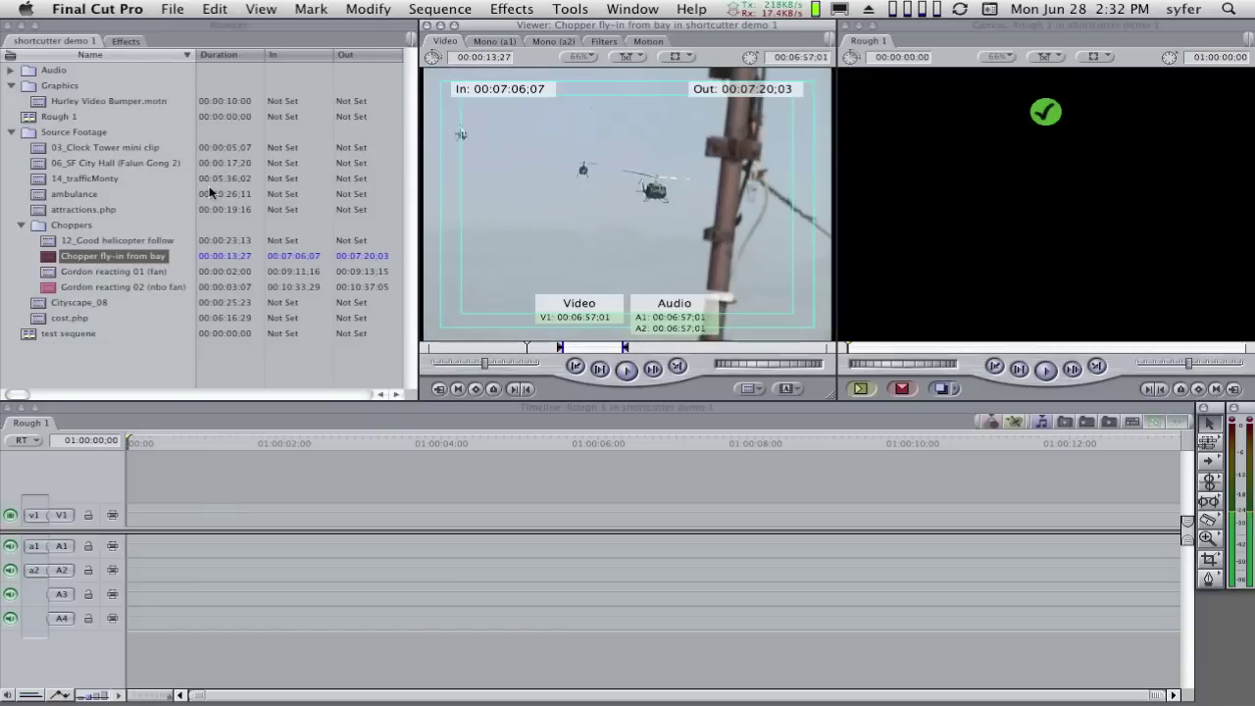
key(l)
key(l)
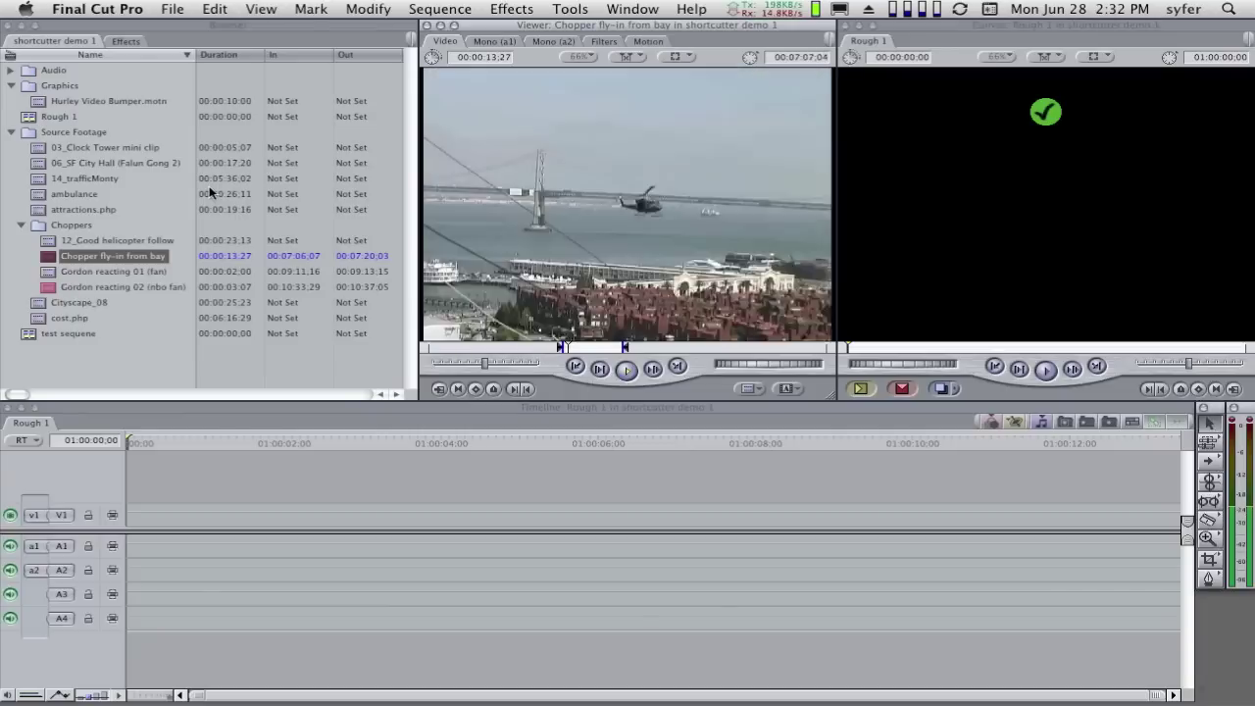
key(k)
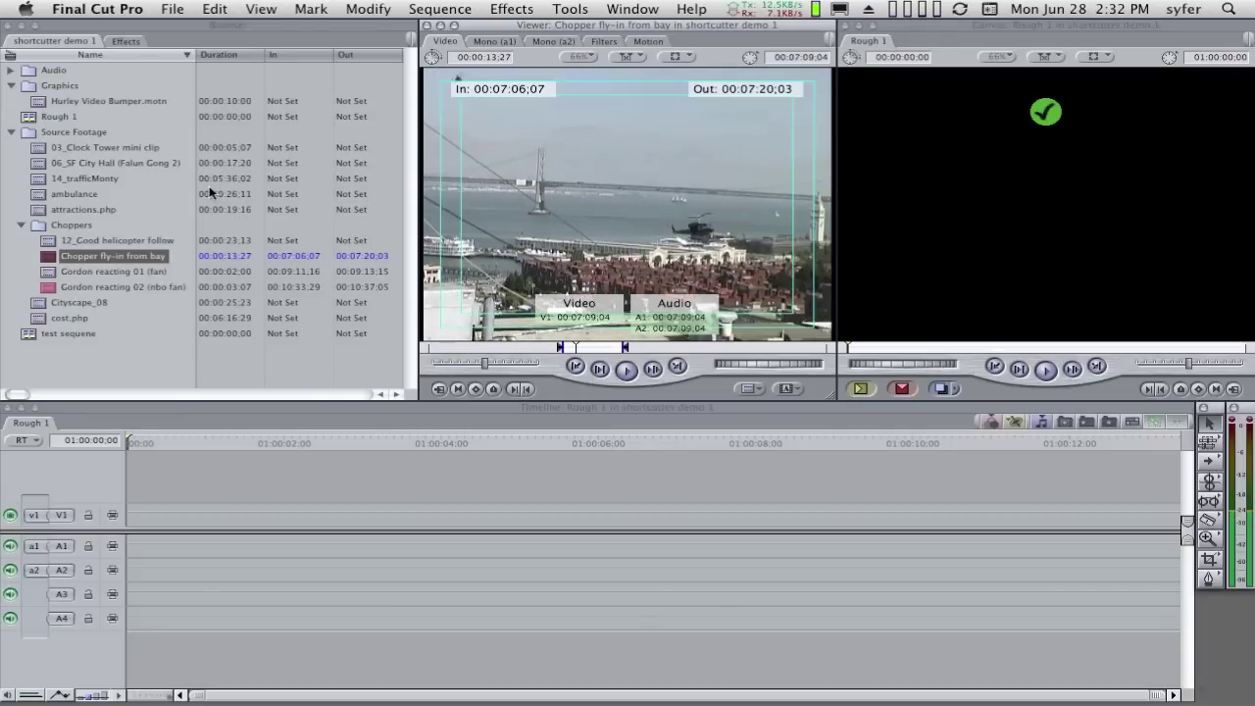
Step: Clear Chopper fly-in from bay's In and Out points, restoring its 00:01:36:25 duration
key(alt+x)
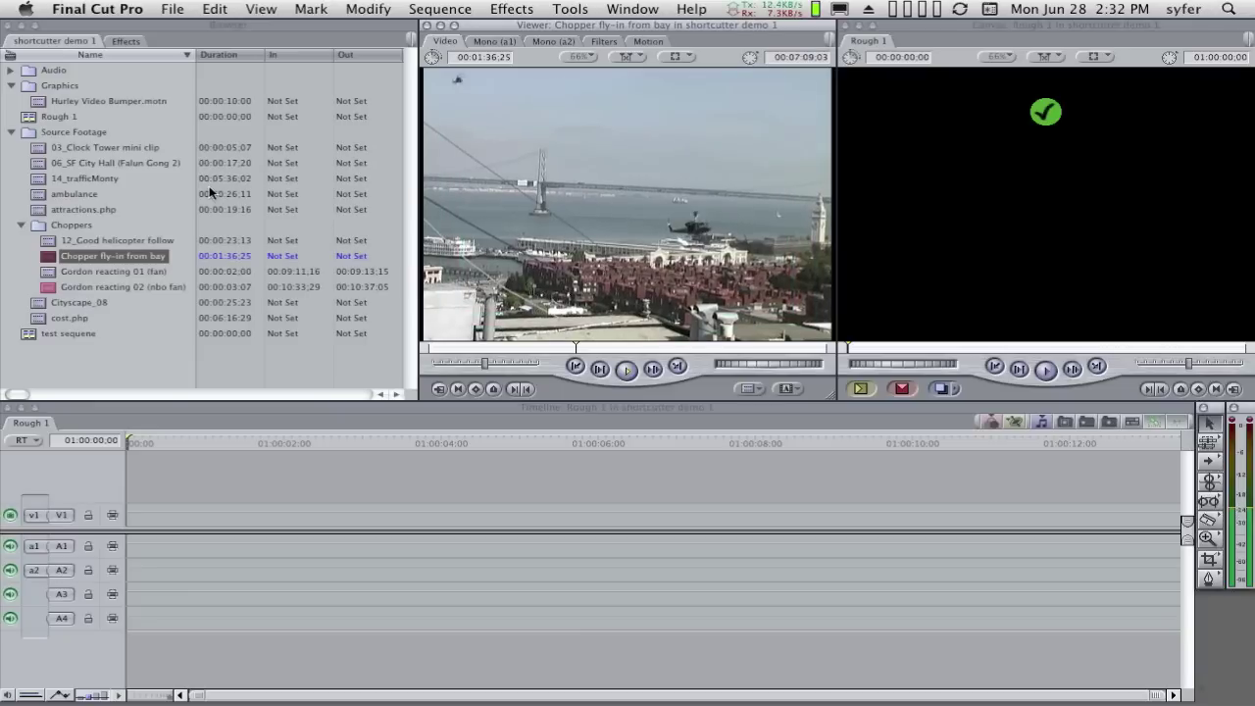
Step: Shuttle through the clip, jump to timecode 00:07:04:00 and set the In point there
key(l)
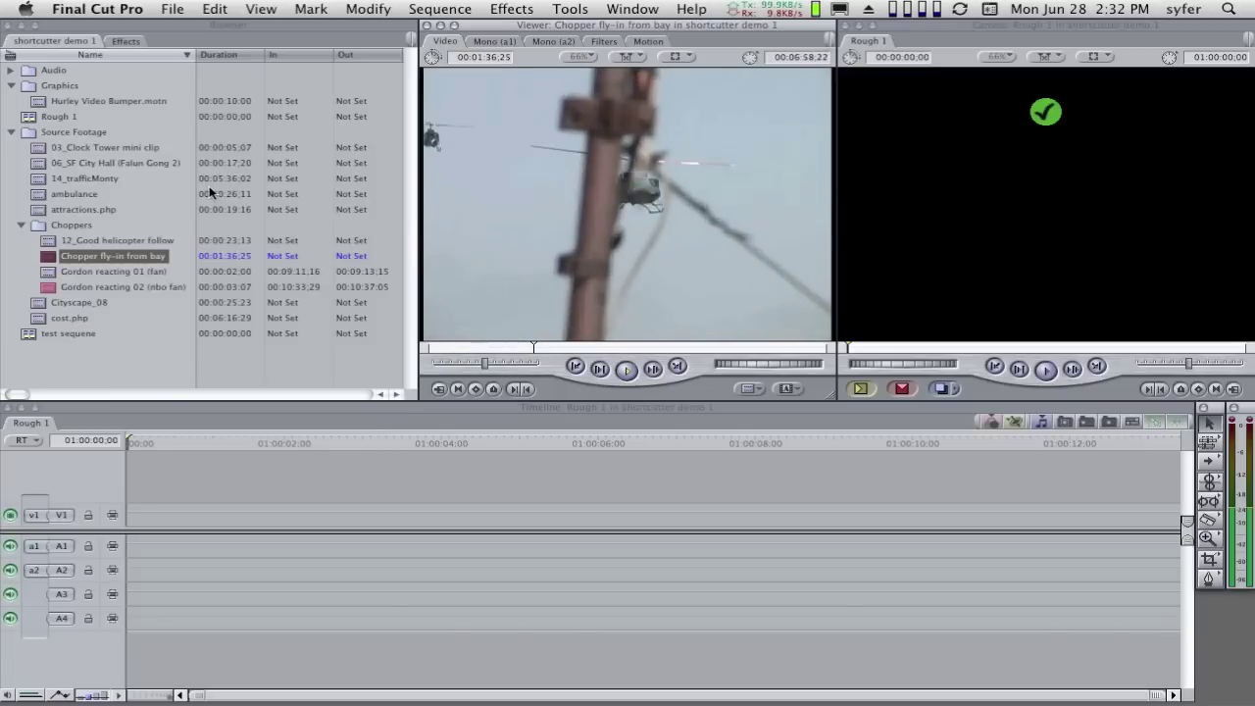
key(j)
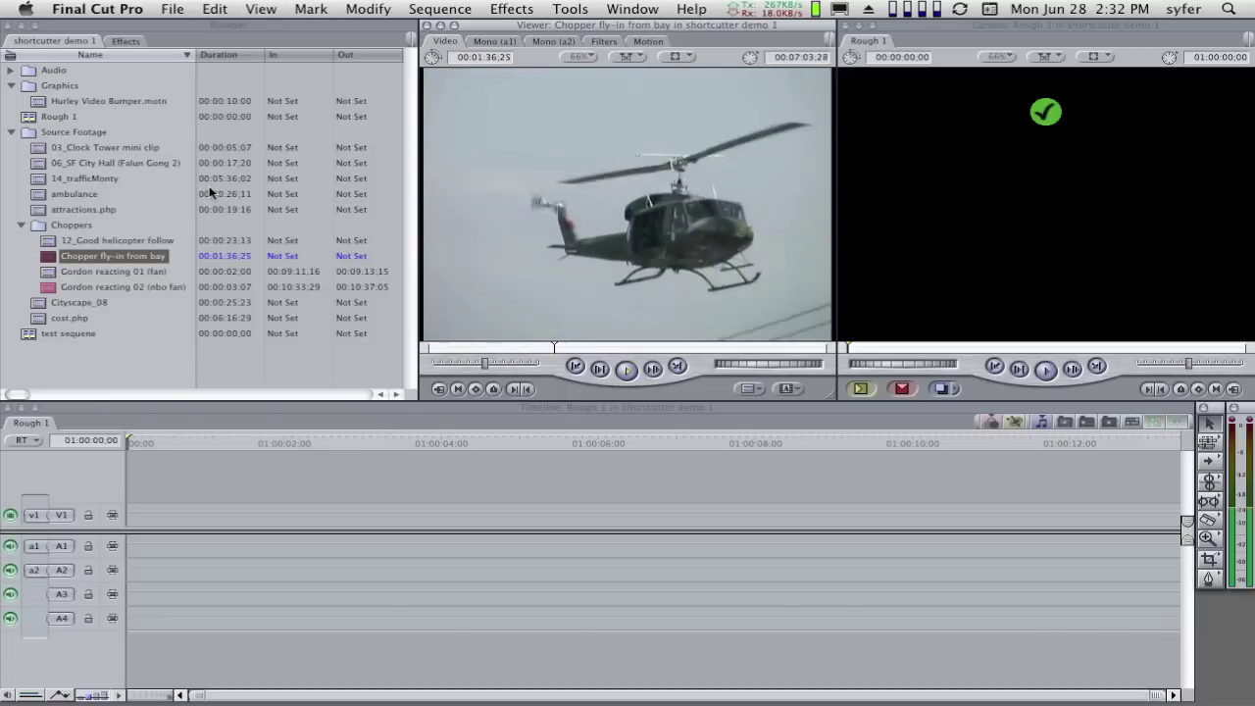
key(j)
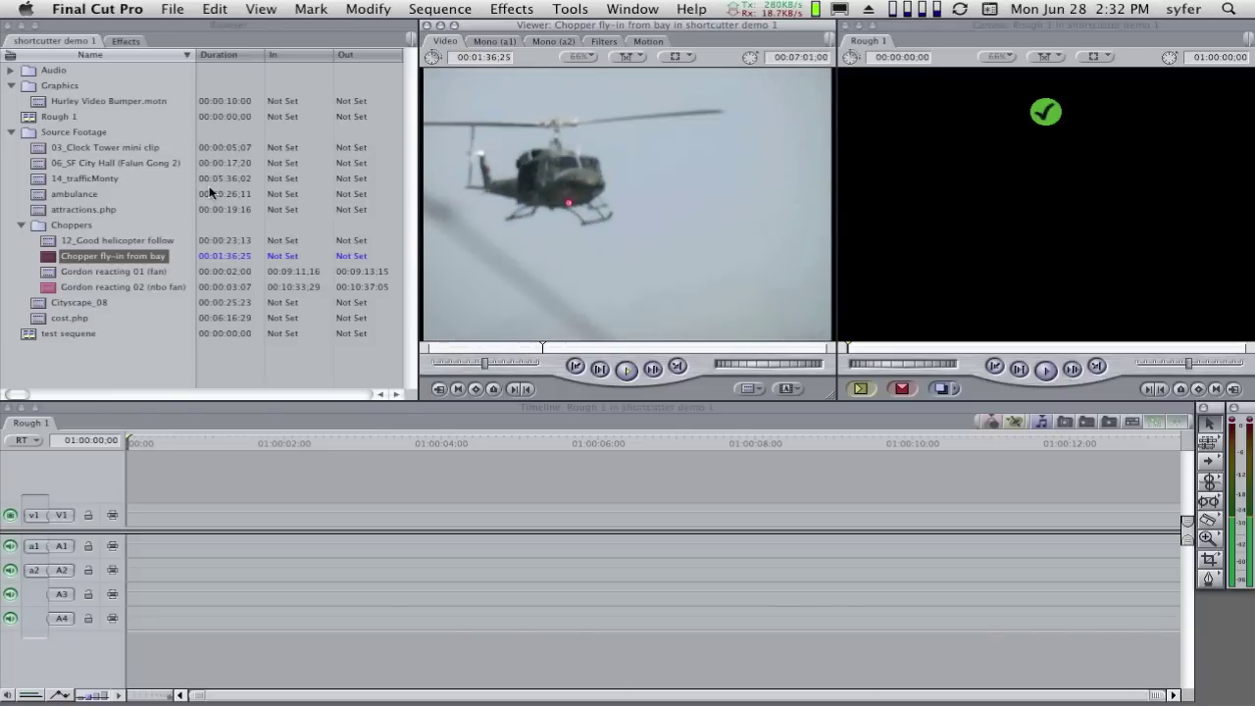
key(k)
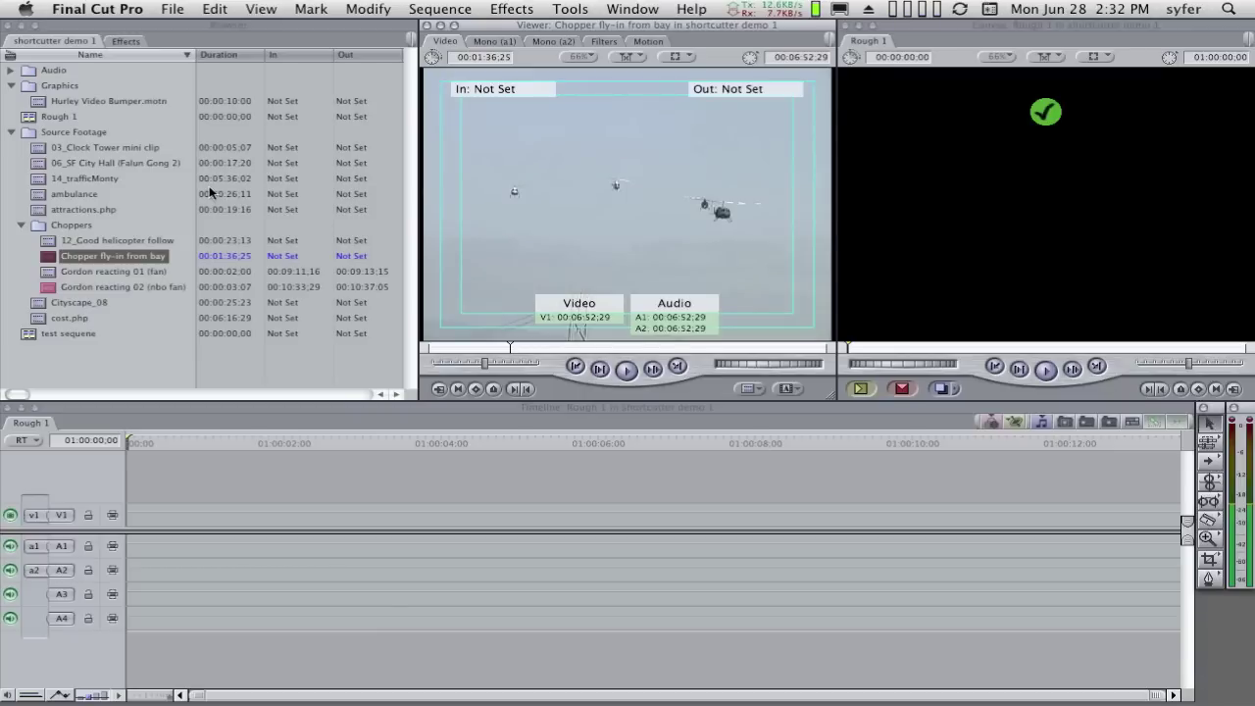
key(ctrl+alt+w)
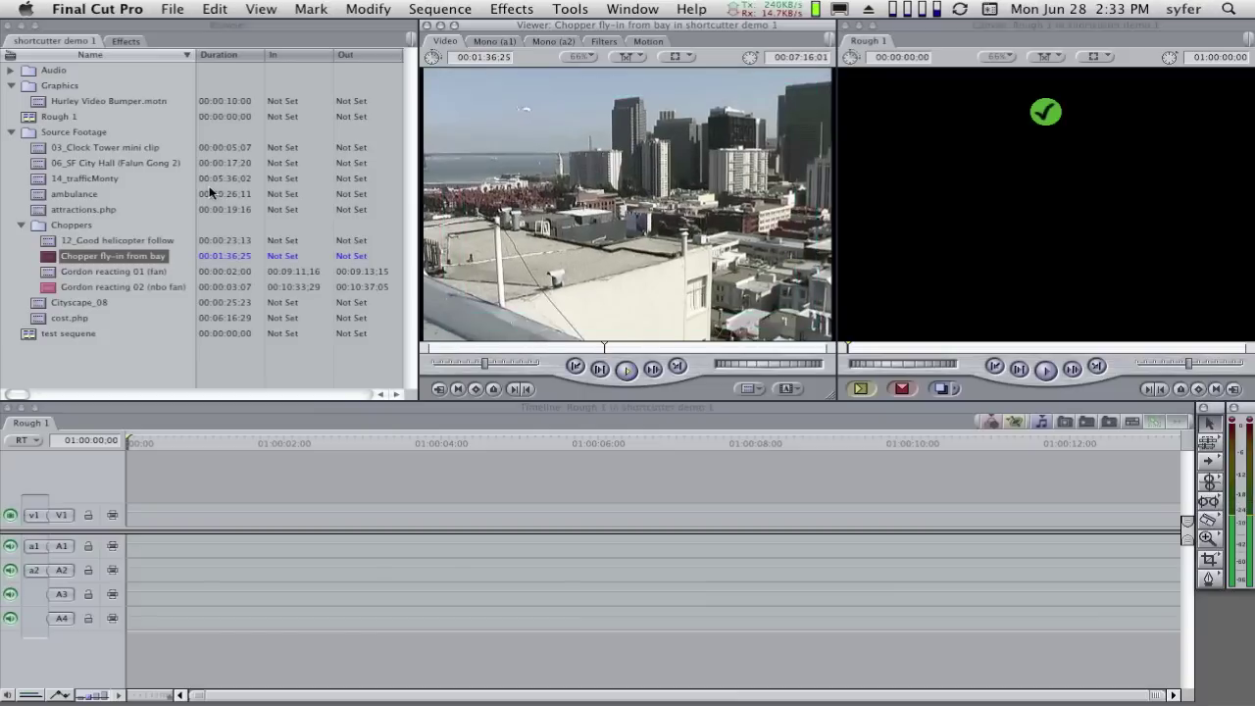
text(70400)
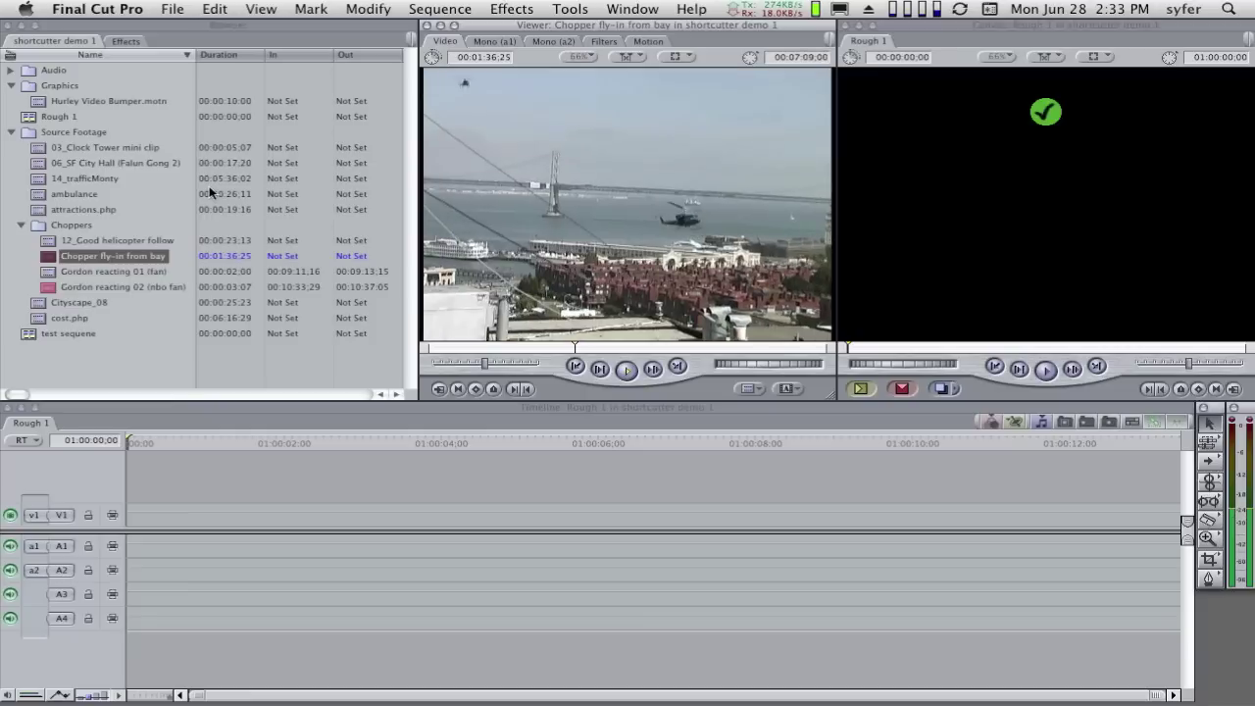
key(Return)
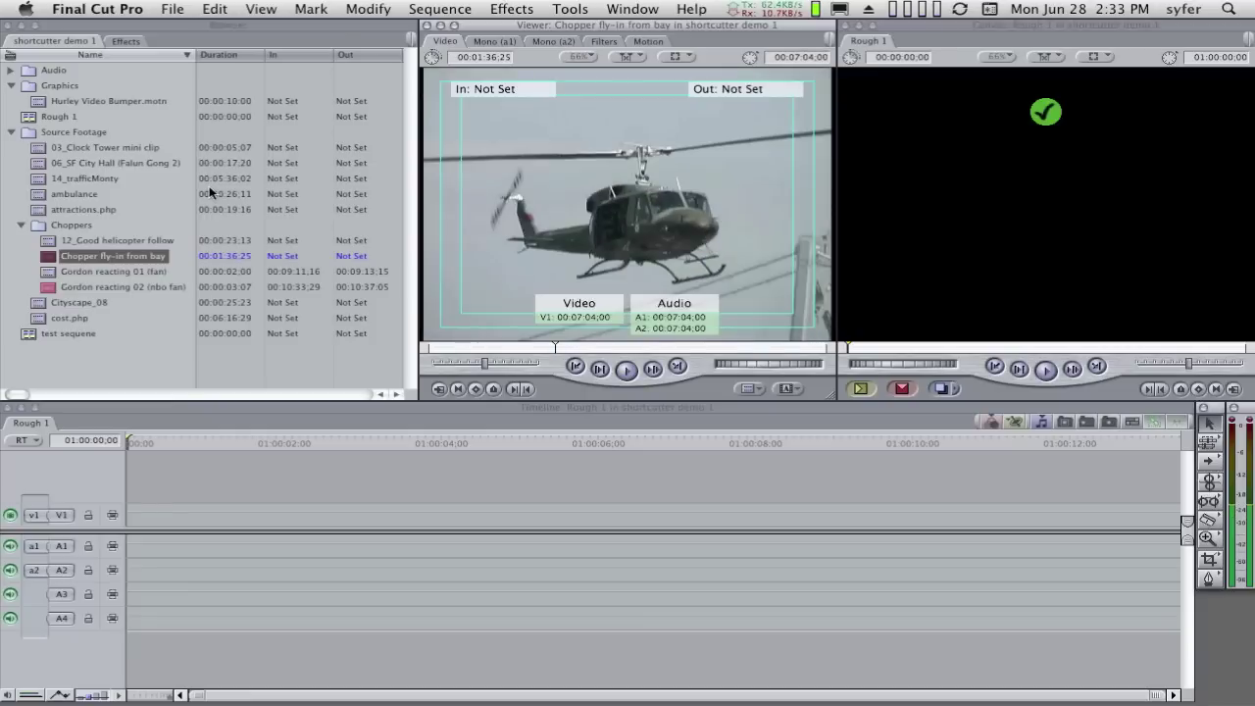
key(i)
key(space)
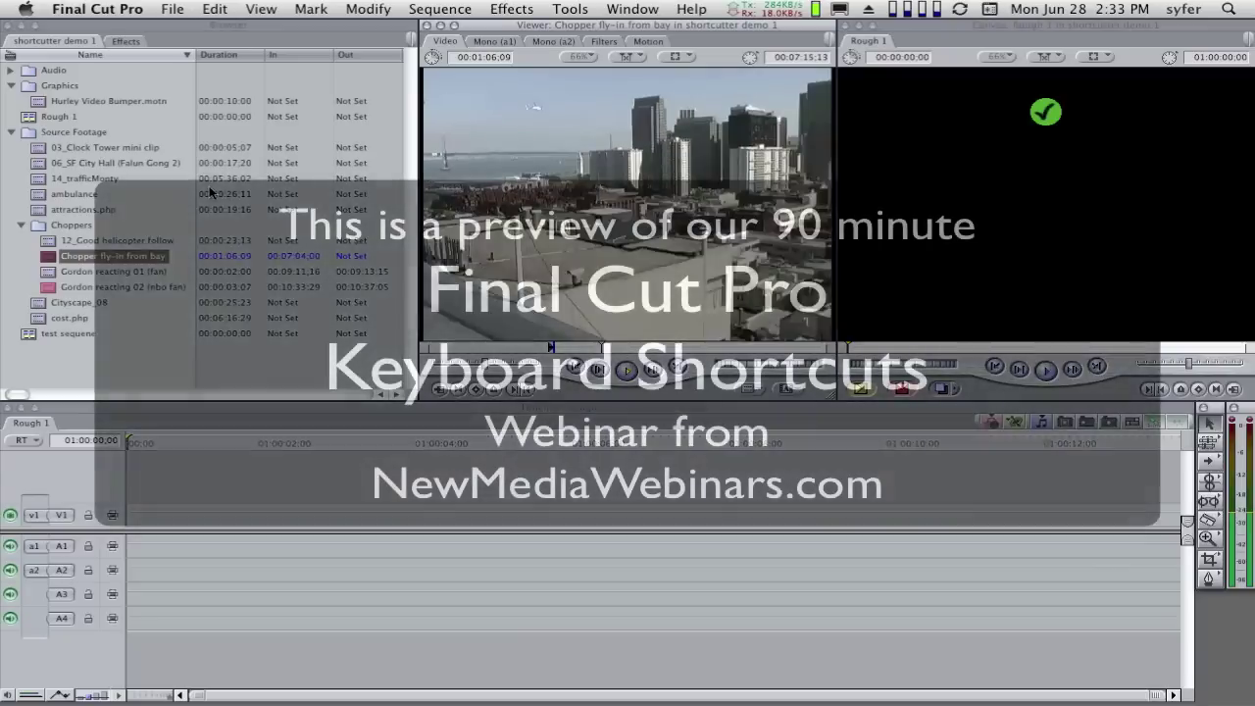
Step: Play forward and set the Out point at 00:07:19:21, giving a 00:00:15:22 selection
key(space)
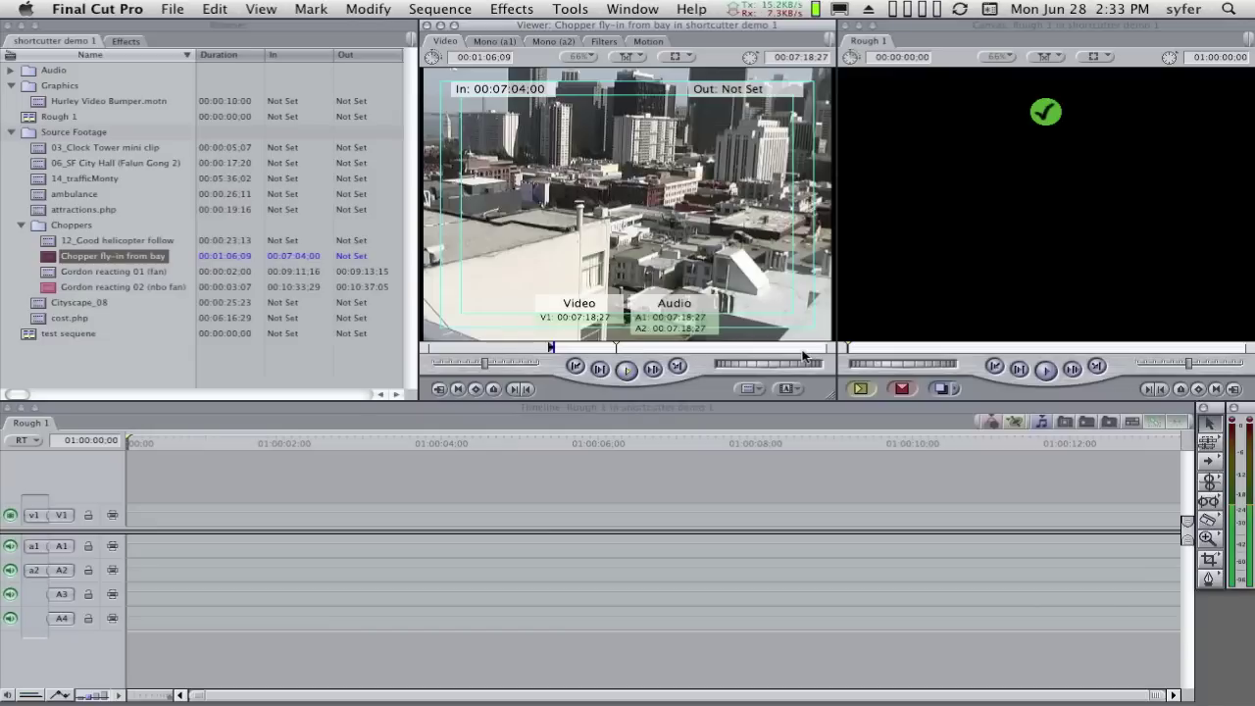
key(space)
key(space)
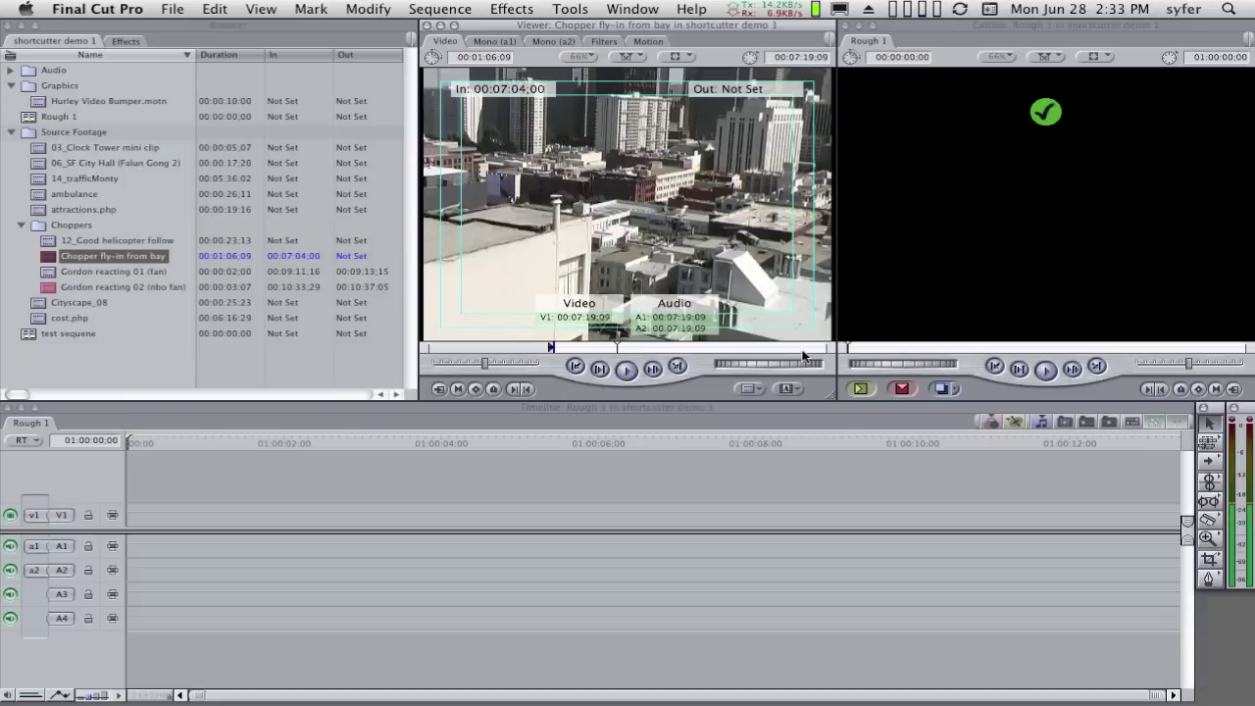
key(space)
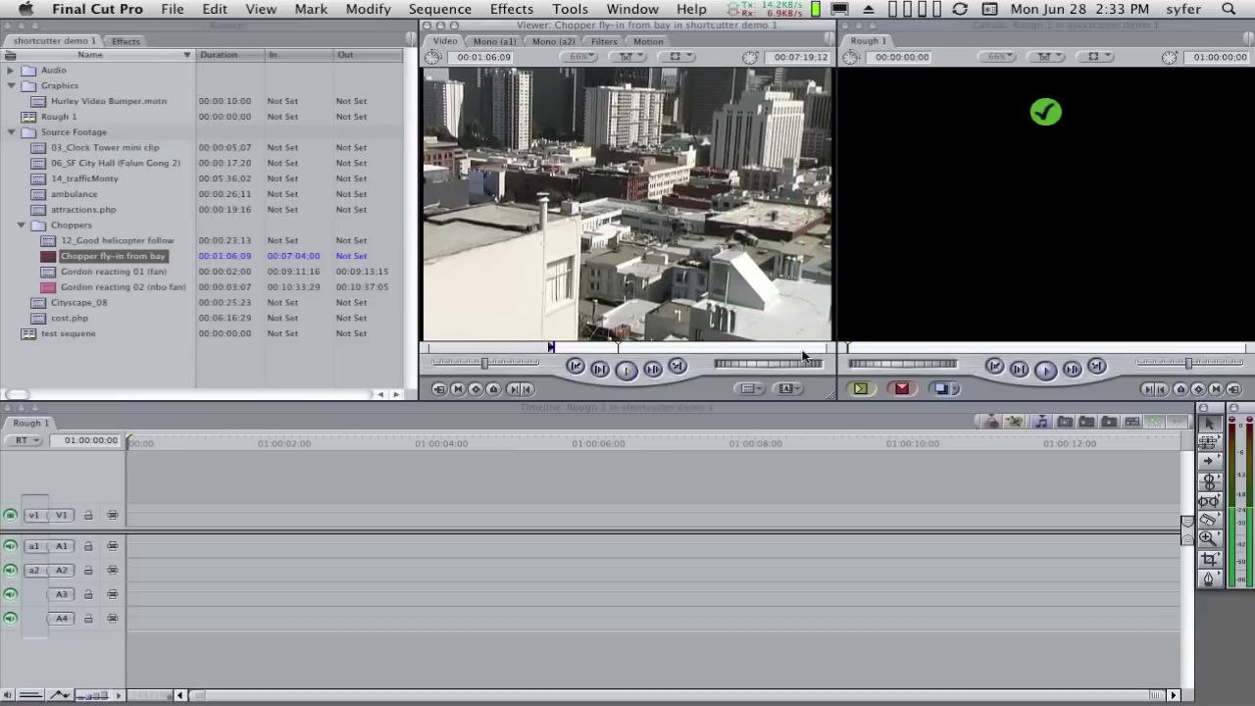
key(space)
key(o)
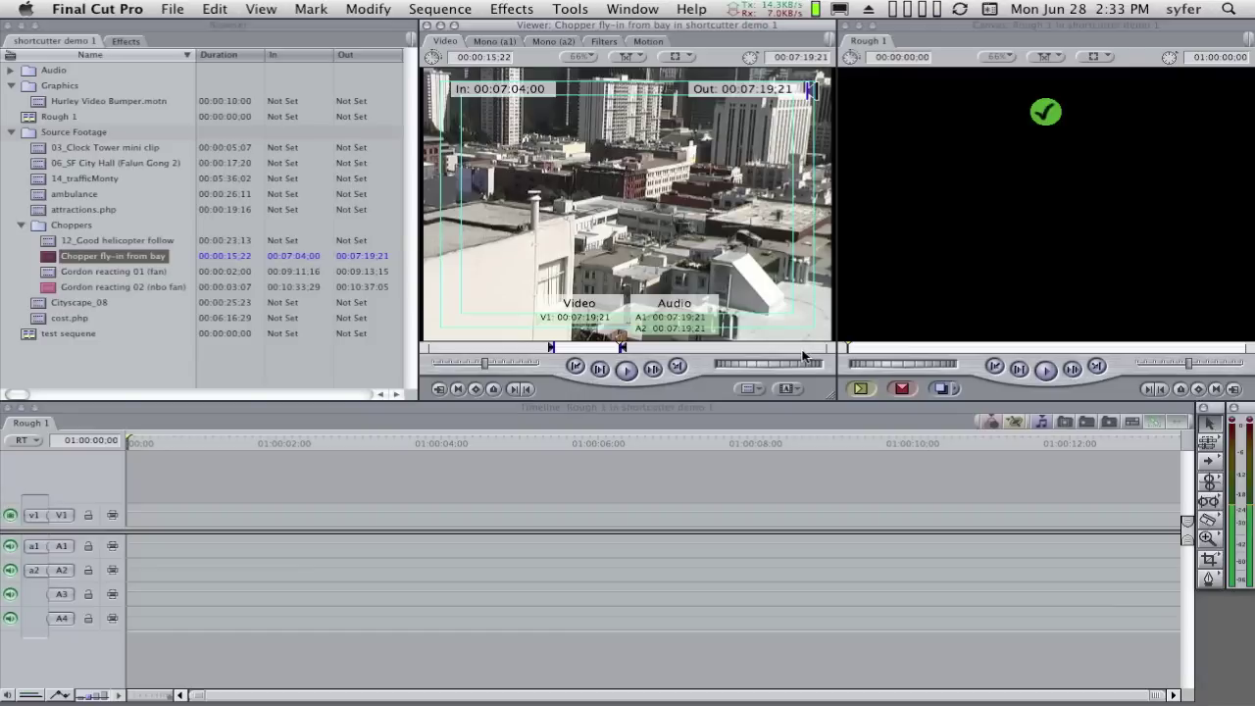
Step: Overwrite the marked clip into Rough 1 with F10, then select Gordon reacting 02 in the Browser
key(F10)
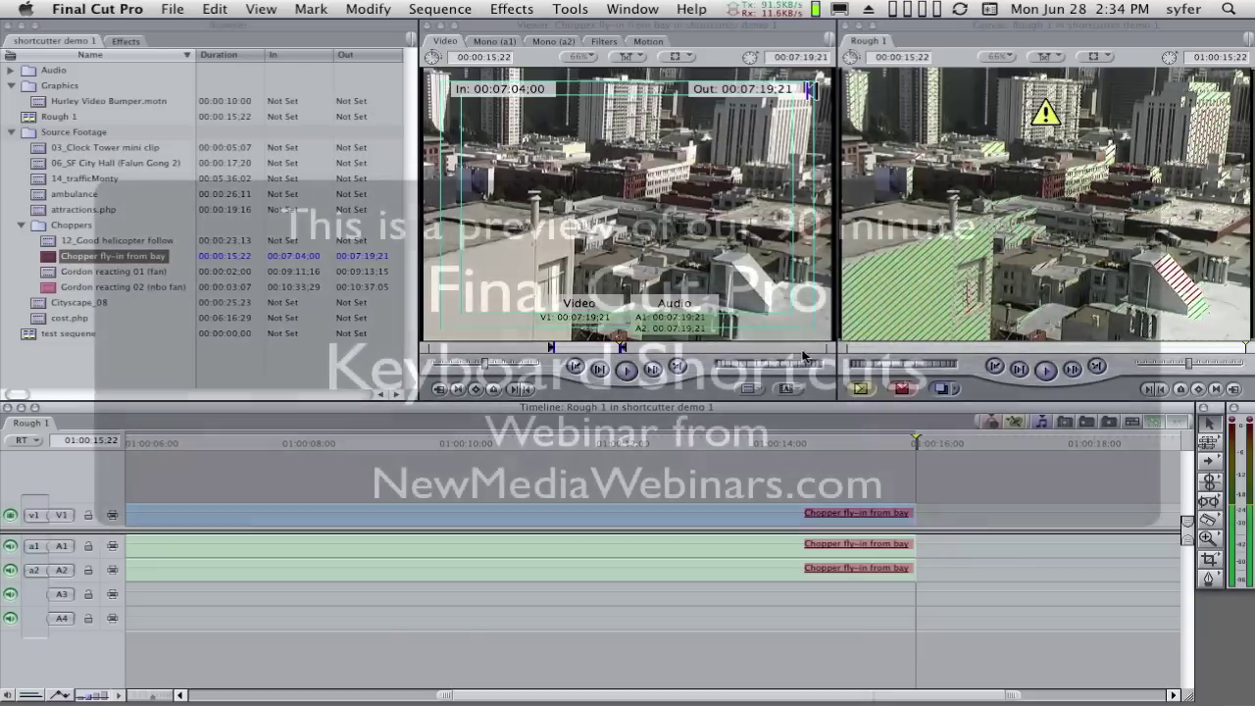
key(super+4)
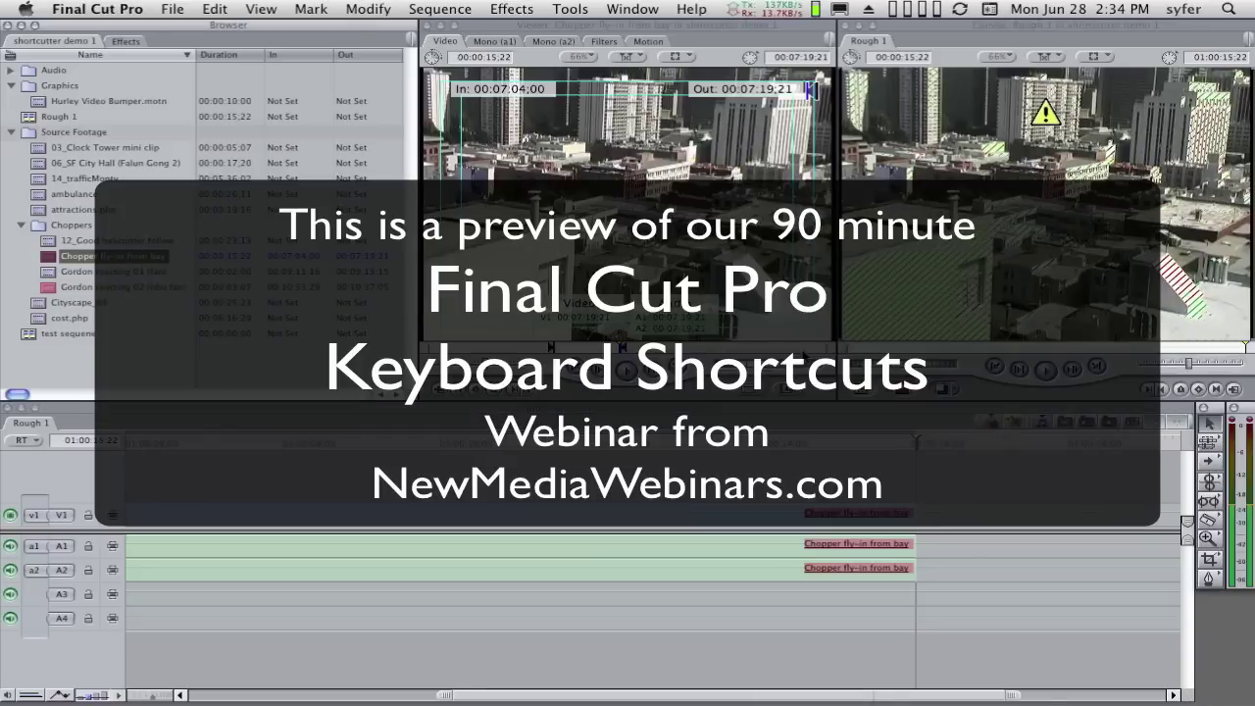
key(Down)
key(Down)
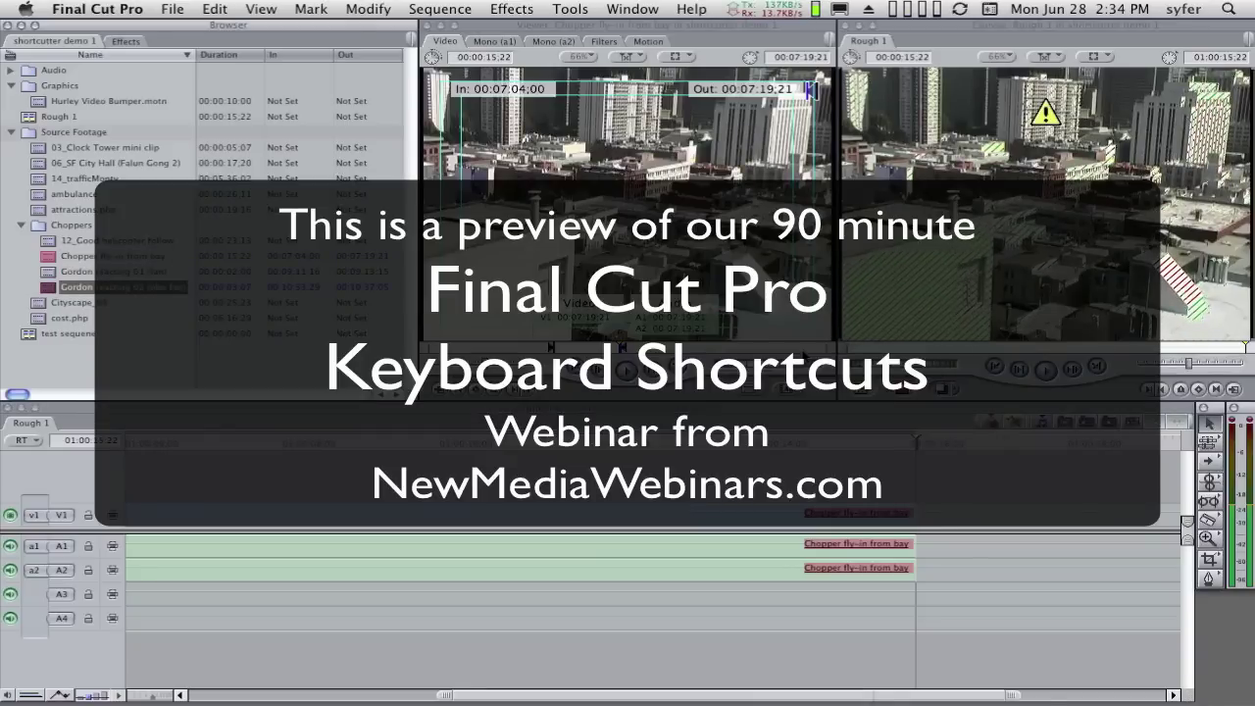
key(Up)
key(Up)
key(Down)
key(Down)
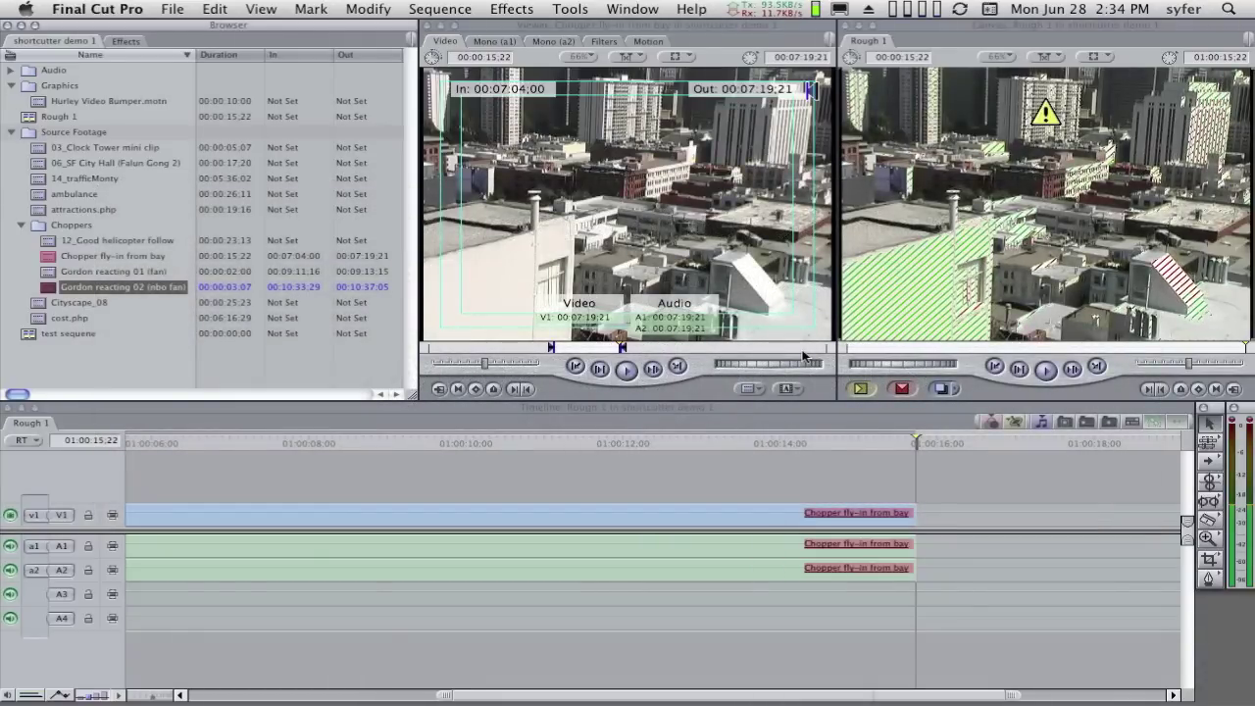
Step: Open Gordon reacting 02 (nbo fan), clear its In and Out, and step through frames
key(Return)
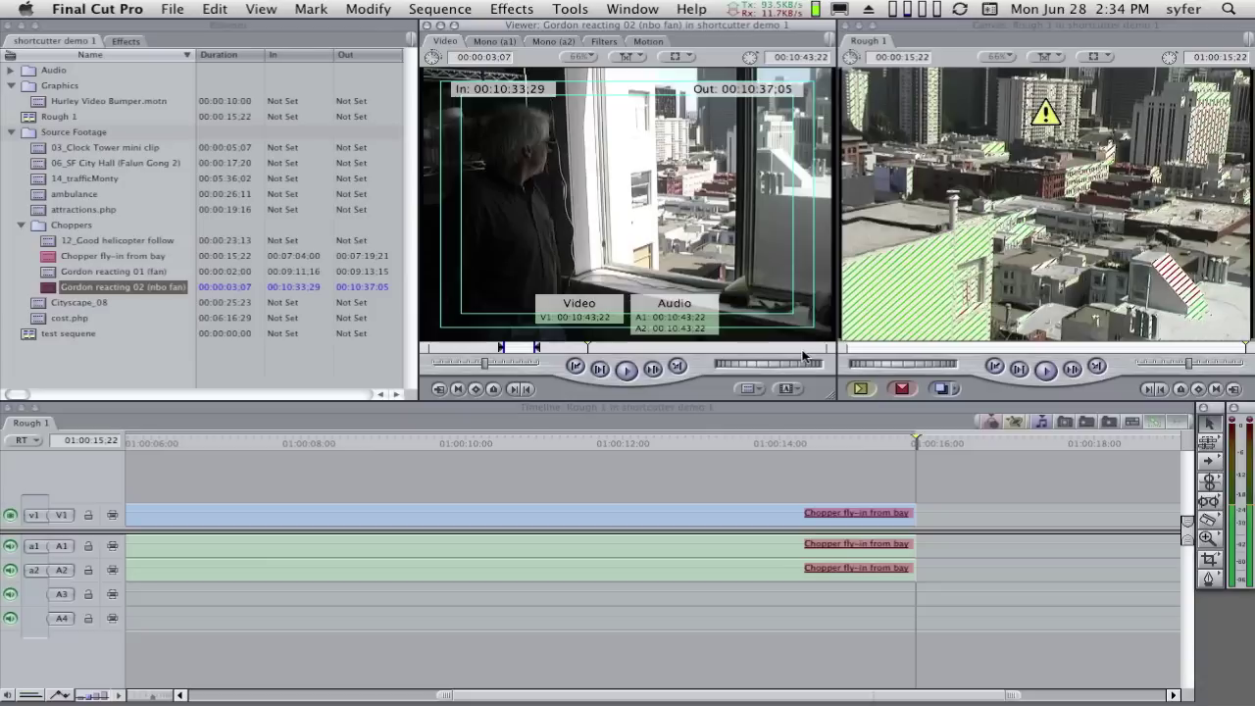
key(alt+x)
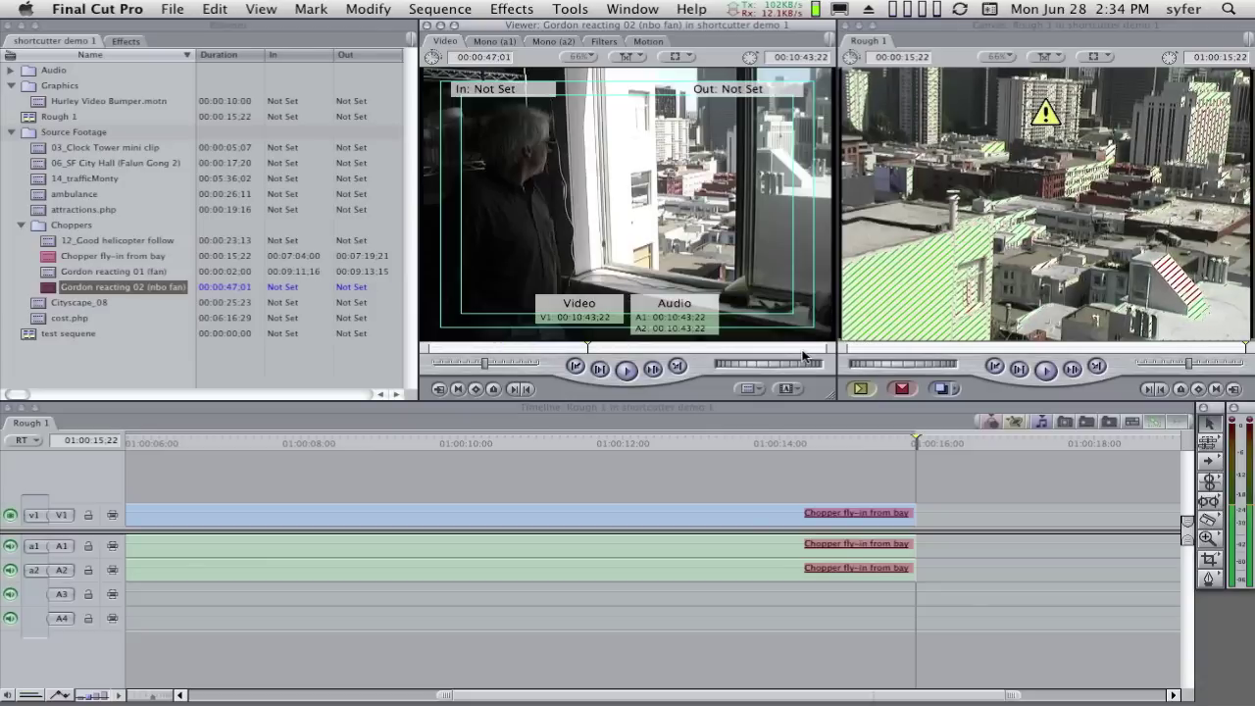
key(j)
key(j)
key(j)
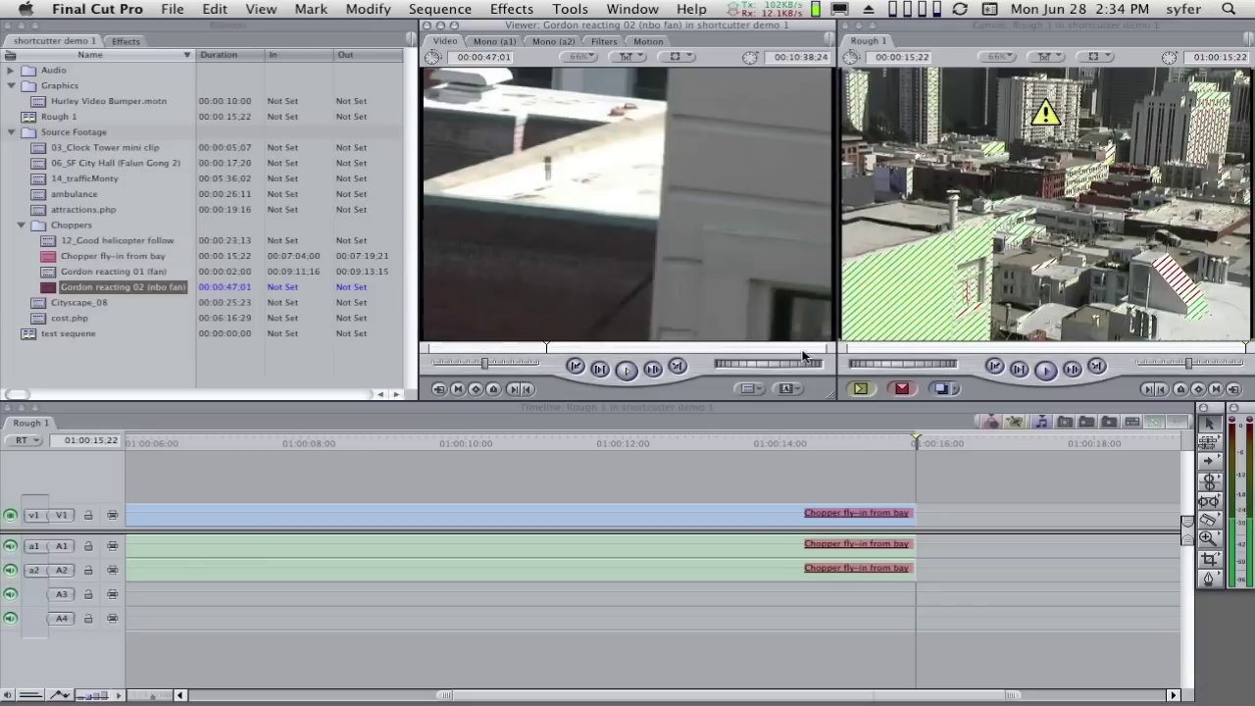
key(Right)
key(Right)
key(Right)
key(Right)
key(Right)
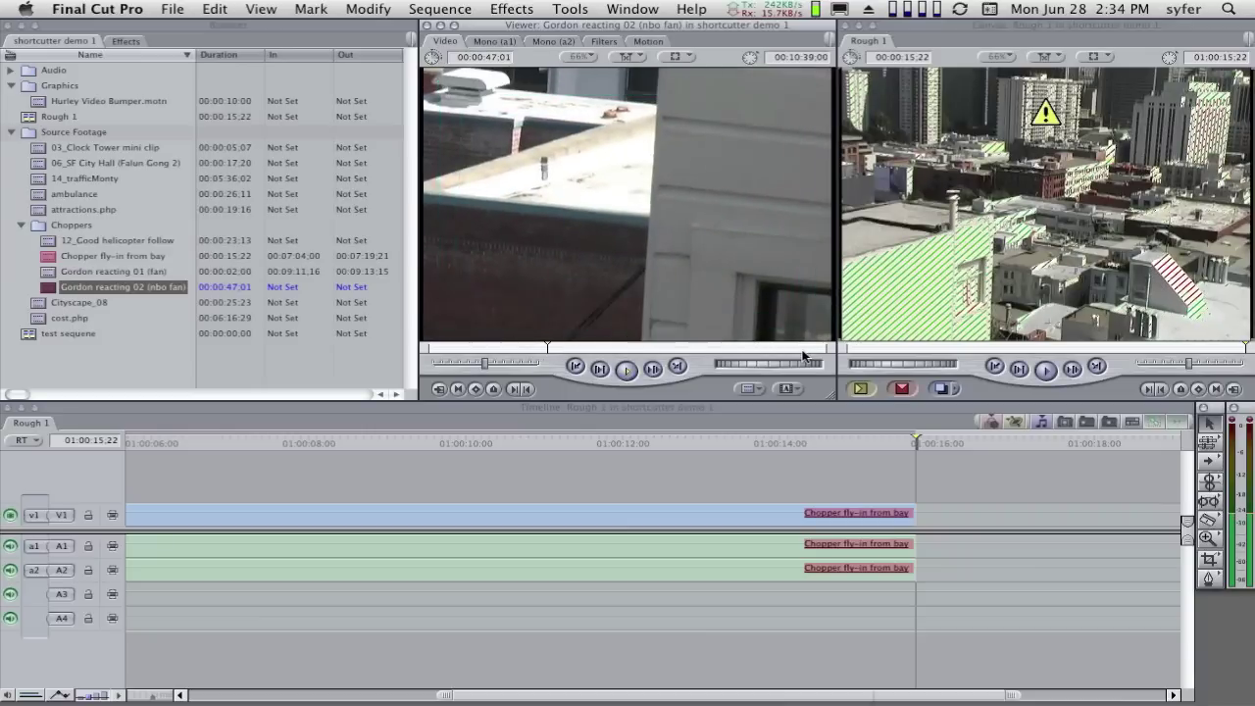
key(Right)
key(Right)
key(Right)
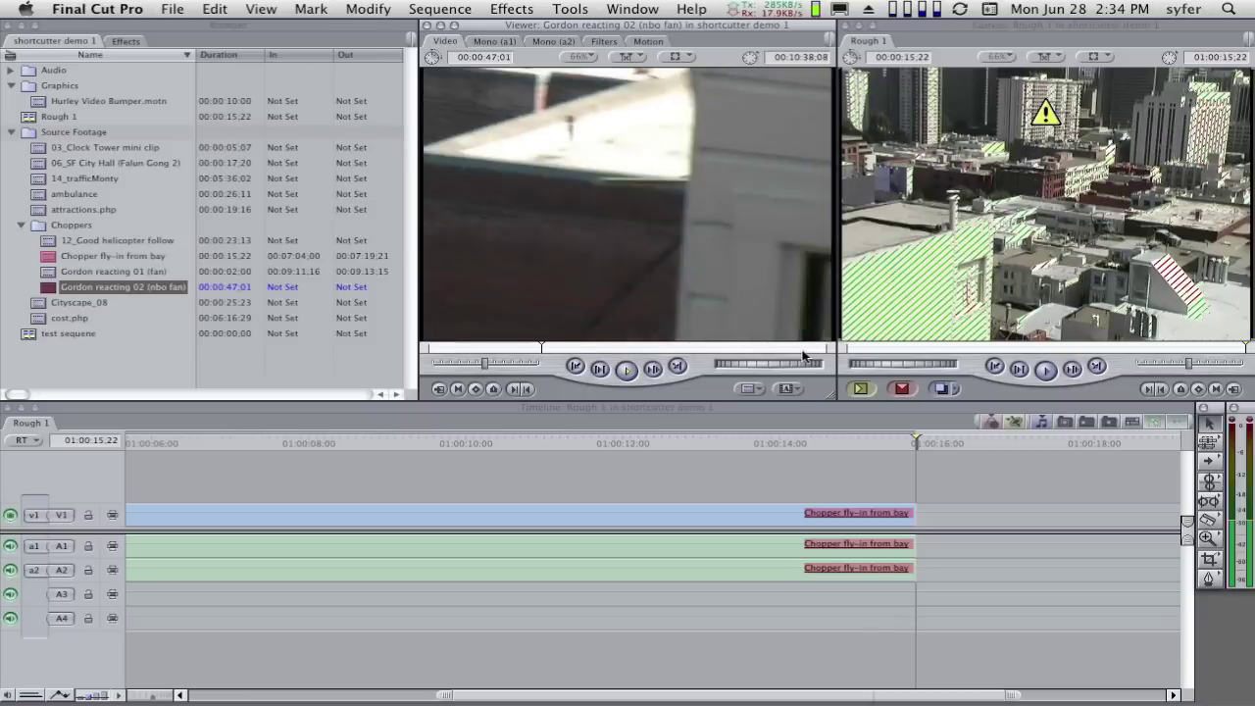
key(Right)
key(Right)
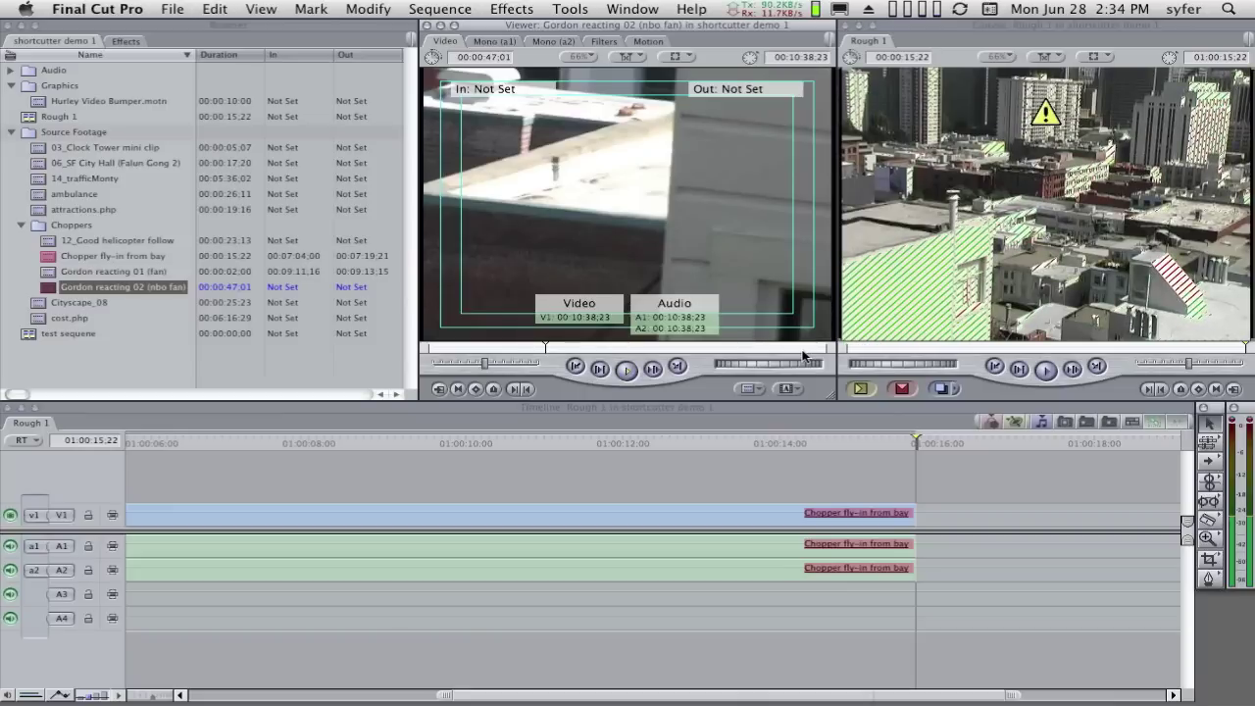
Step: Play to the reaction shot and show the first audio channel (Mono a1) waveform
key(space)
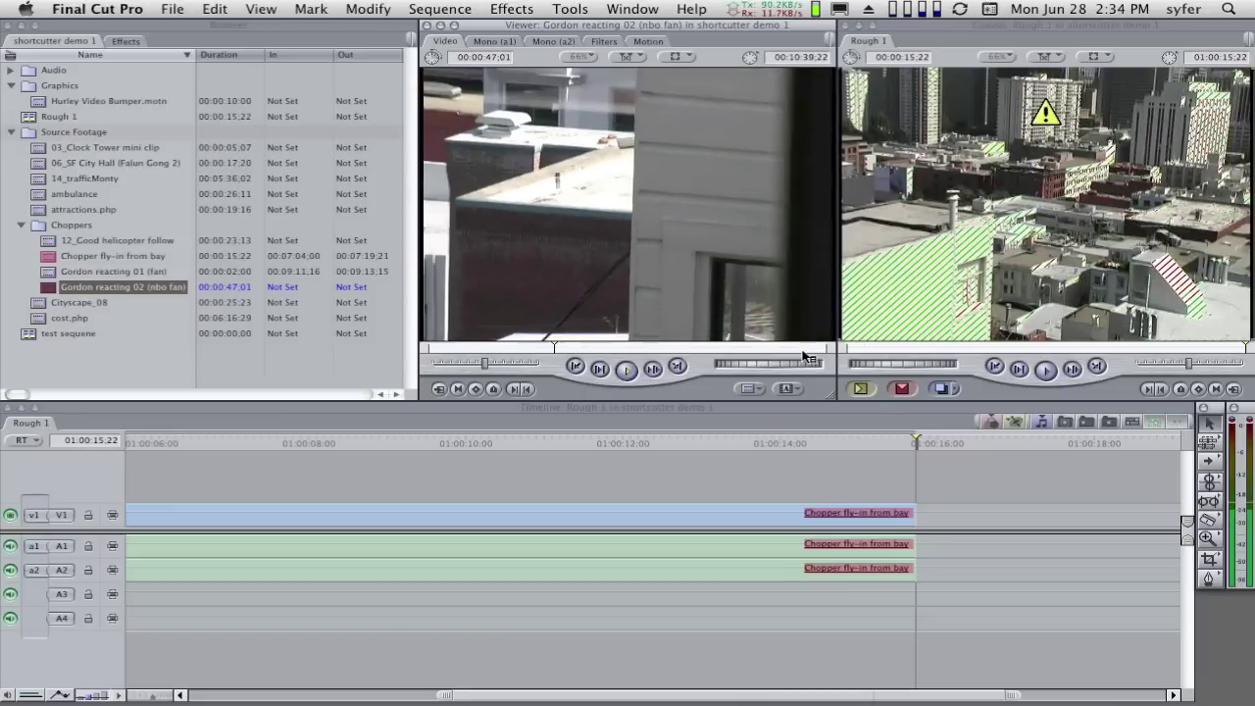
key(space)
key(space)
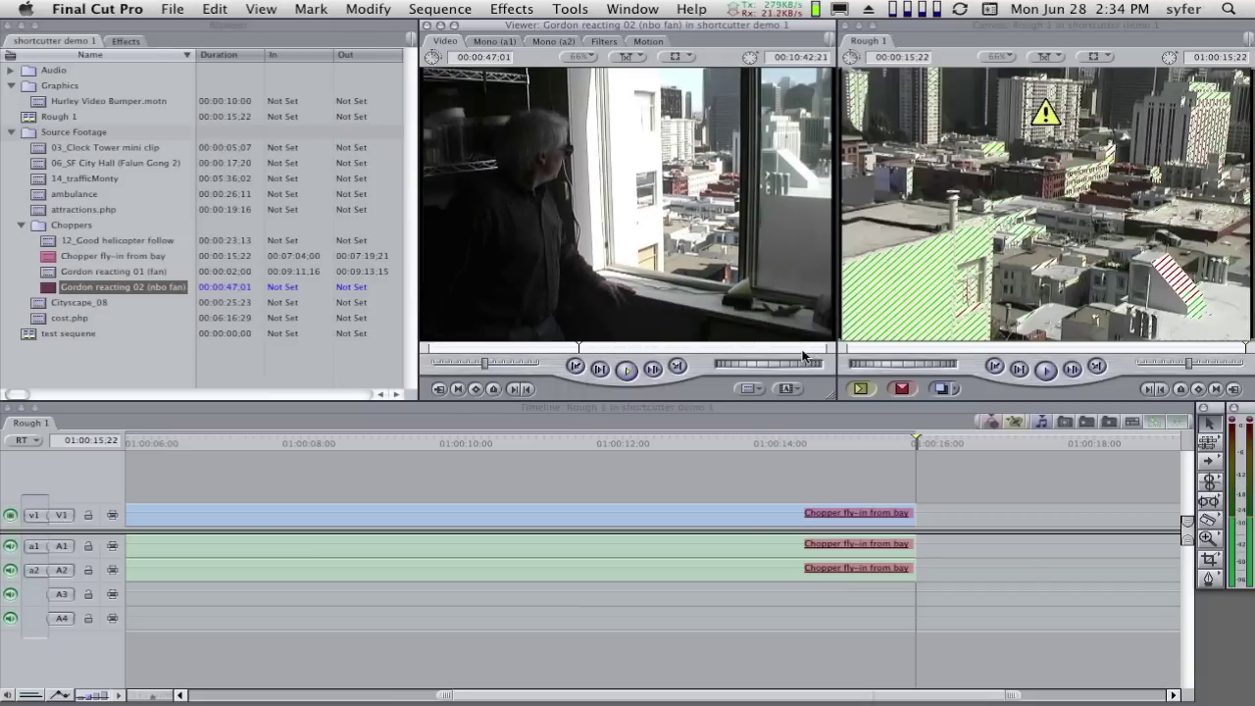
key(space)
key(space)
key(space)
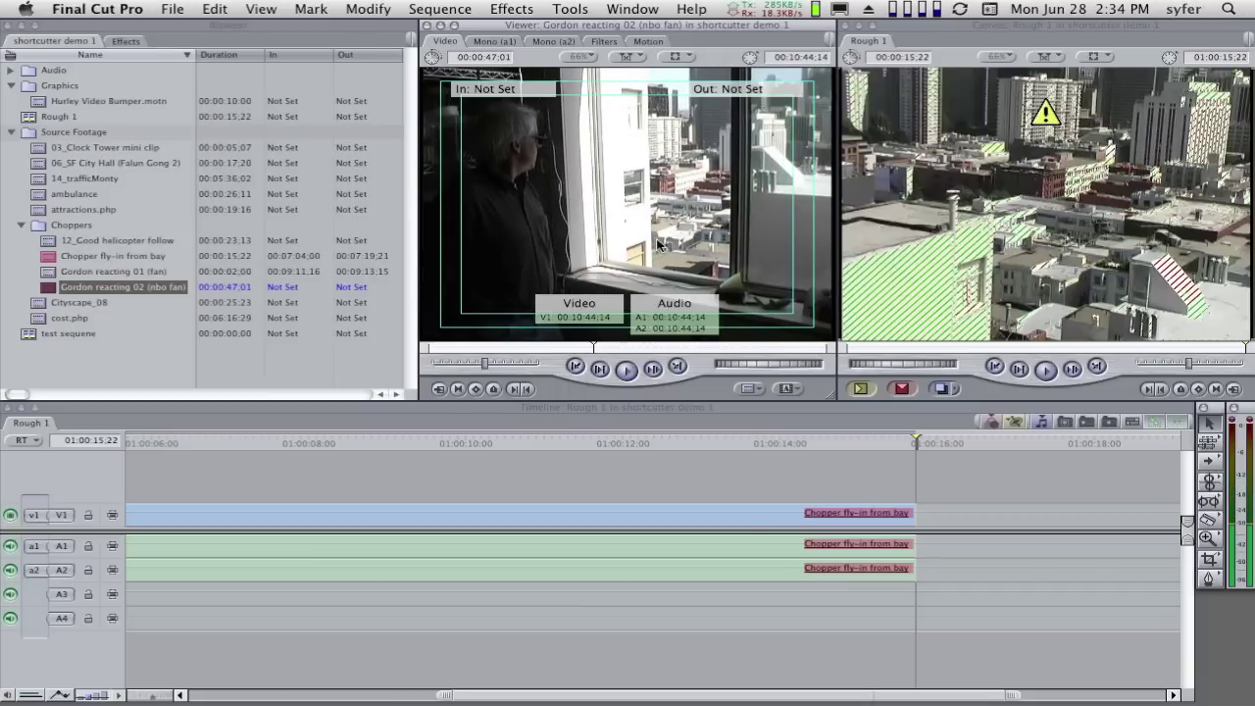
click(495, 41)
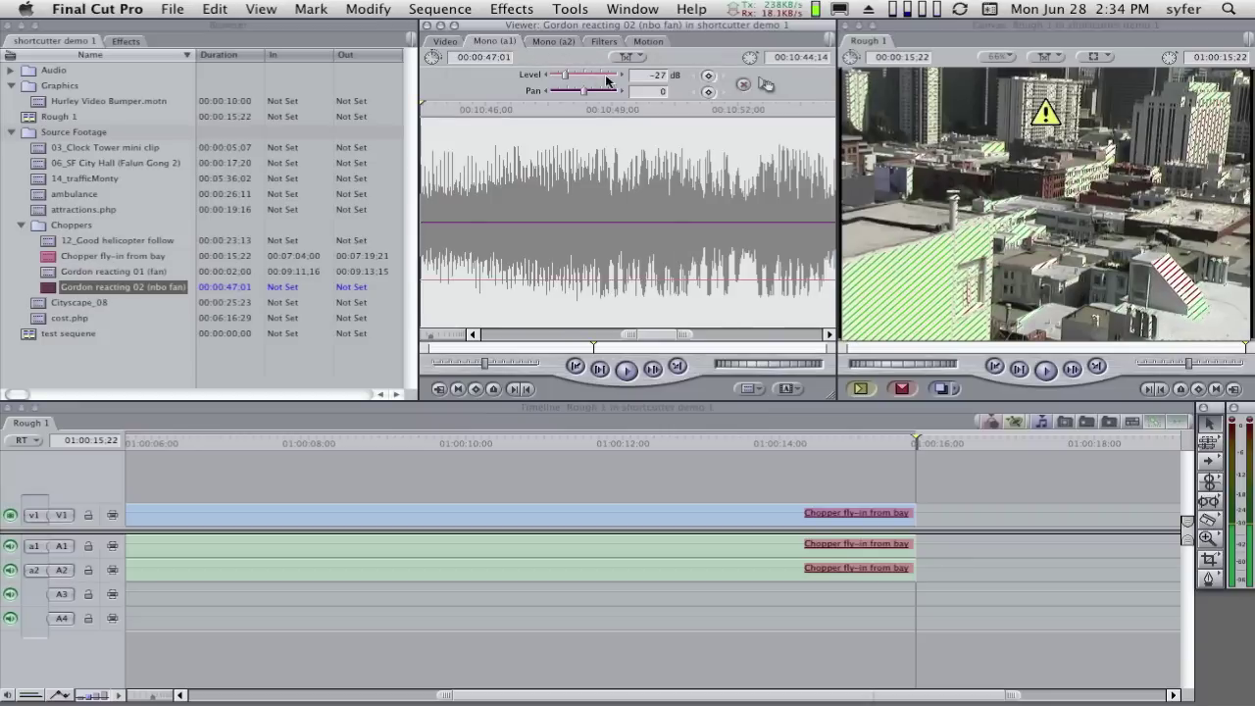
Step: Switch the Viewer back to the Video tab, paused at 00:10:44:14
click(445, 41)
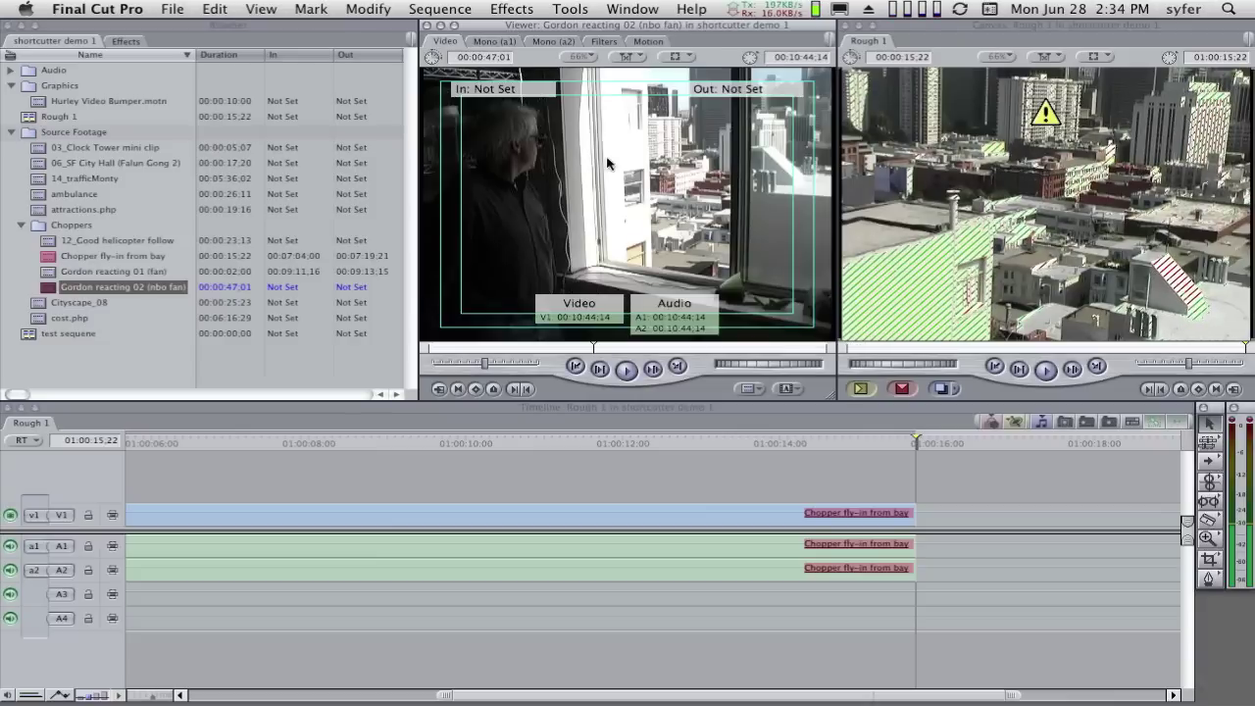